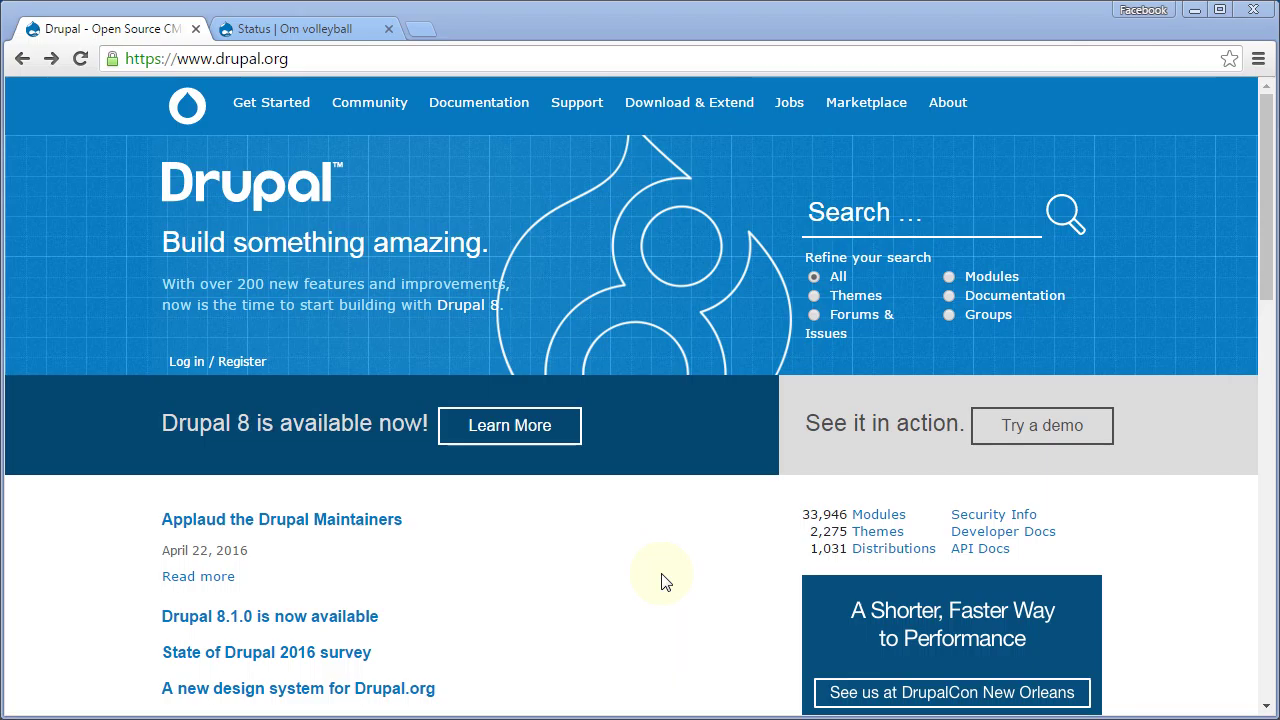
Check the Drupal core version and its update status in the volleyball site's status report
click(284, 29)
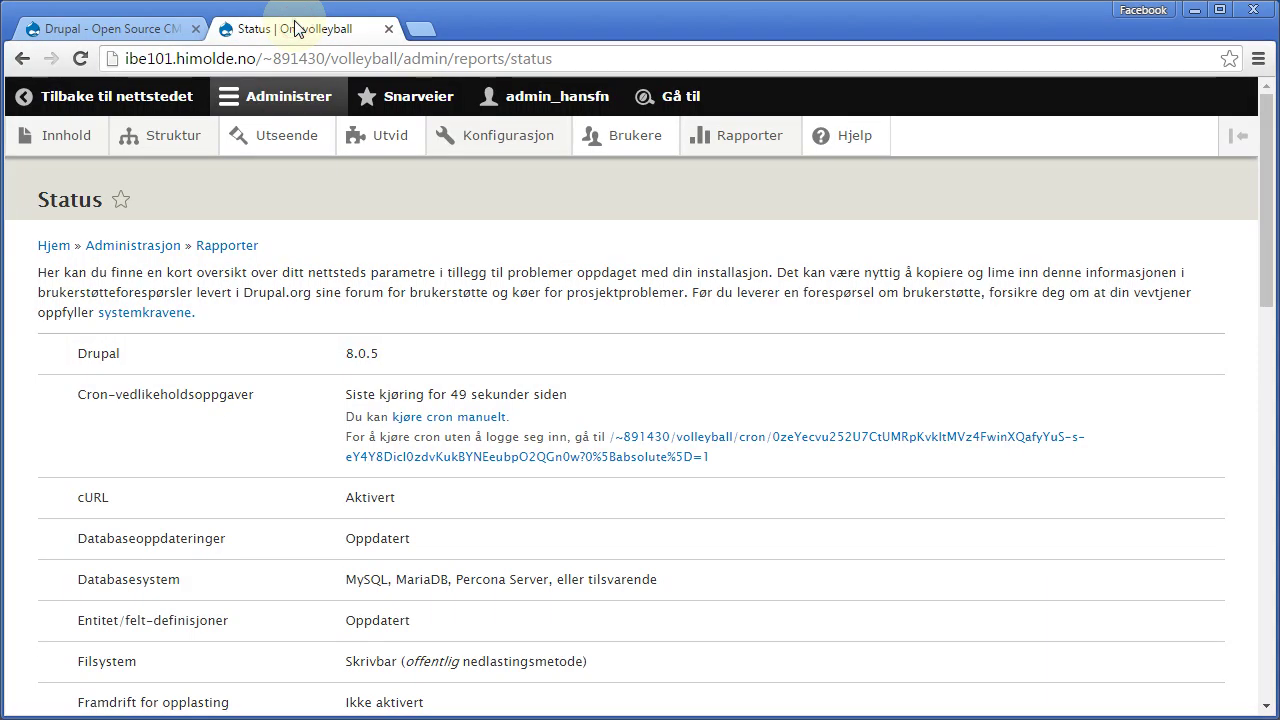
mouse_move(748, 143)
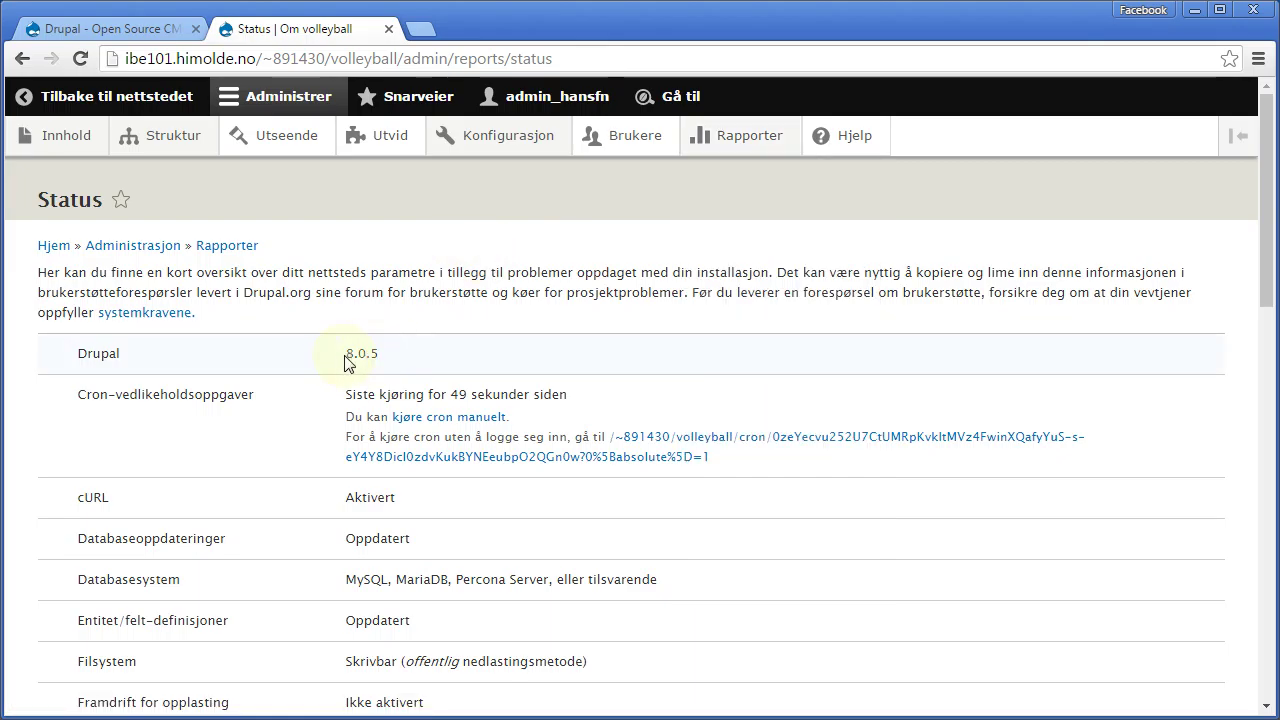
drag(347, 353, 378, 353)
scroll(508, 355, down, 5)
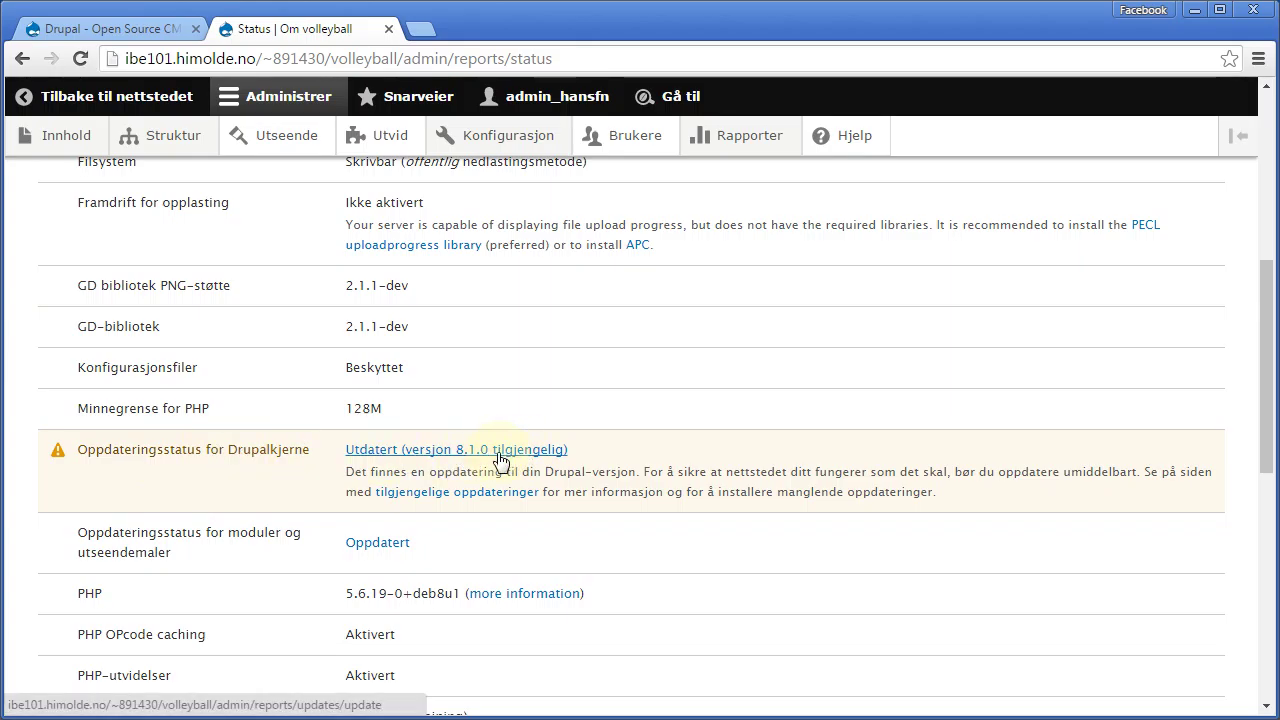
Open the Drupal 8.1.0 release notes page with its download options from the drupal.org announcement
click(135, 29)
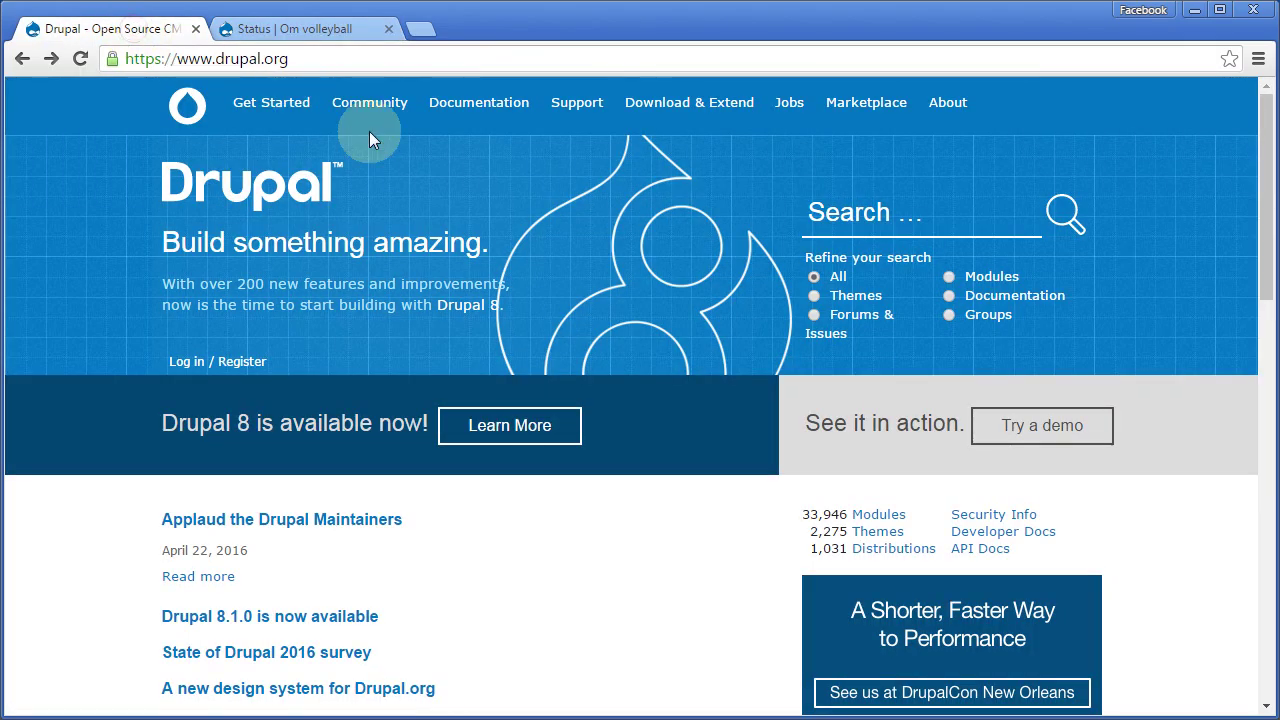
click(253, 620)
click(496, 612)
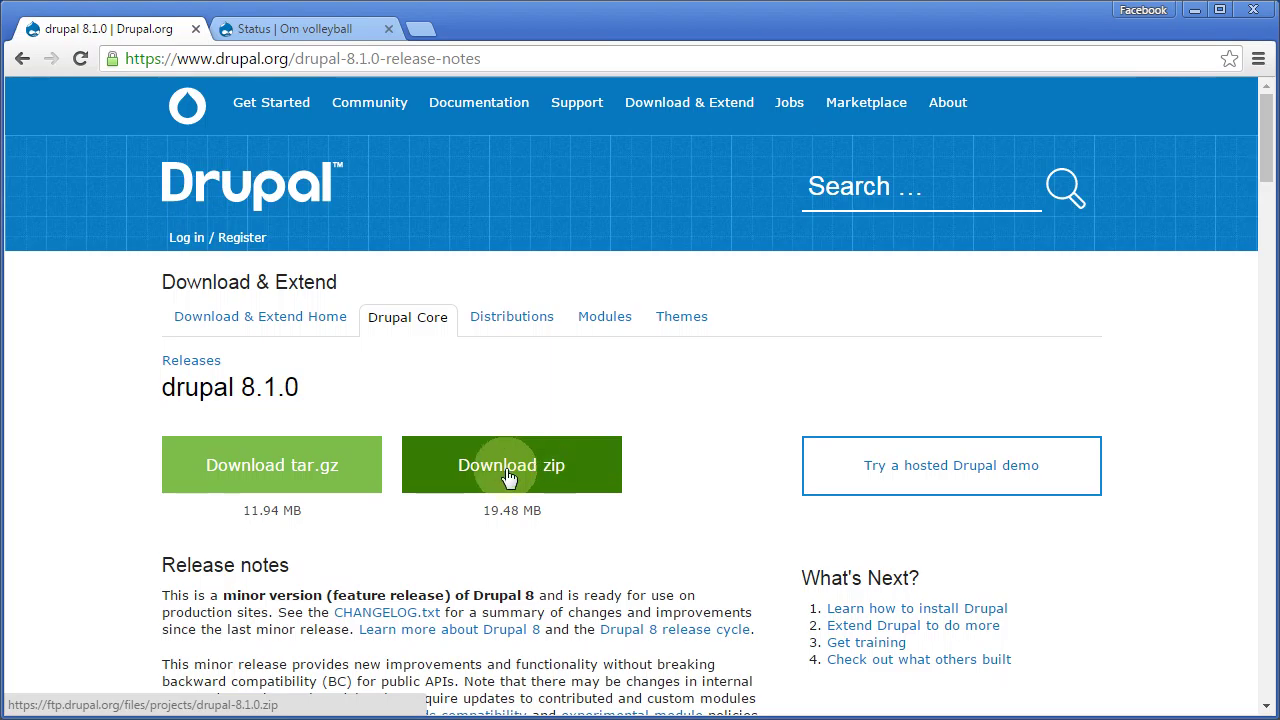
Switch to FileZilla, view UPGRADE.txt from the server's www/volleyball/core folder, and close the file
key(alt+Tab)
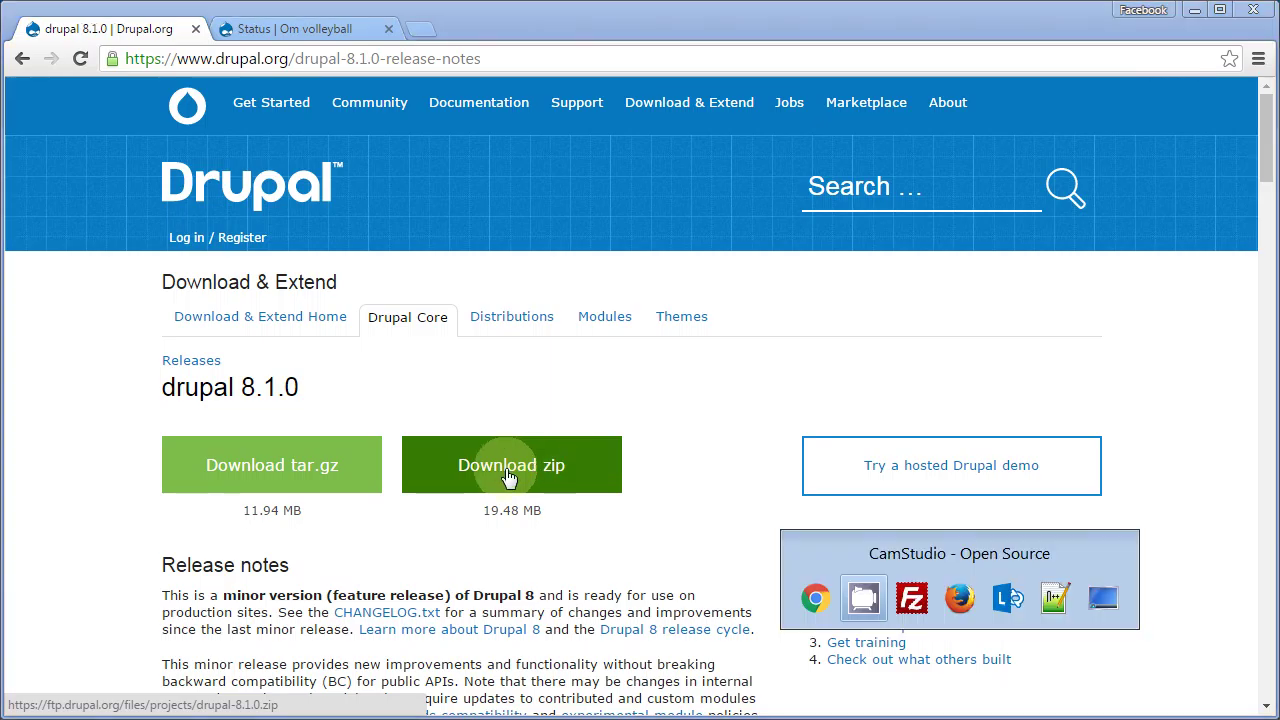
key(alt+Tab)
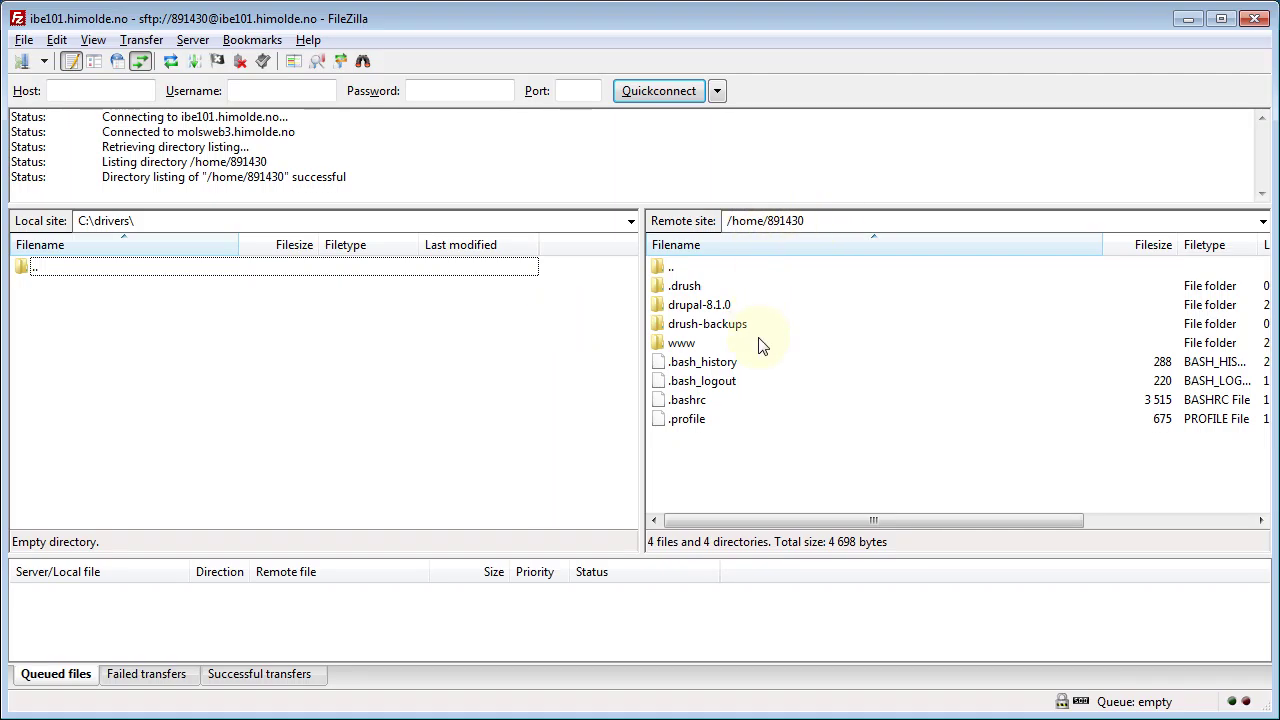
click(725, 306)
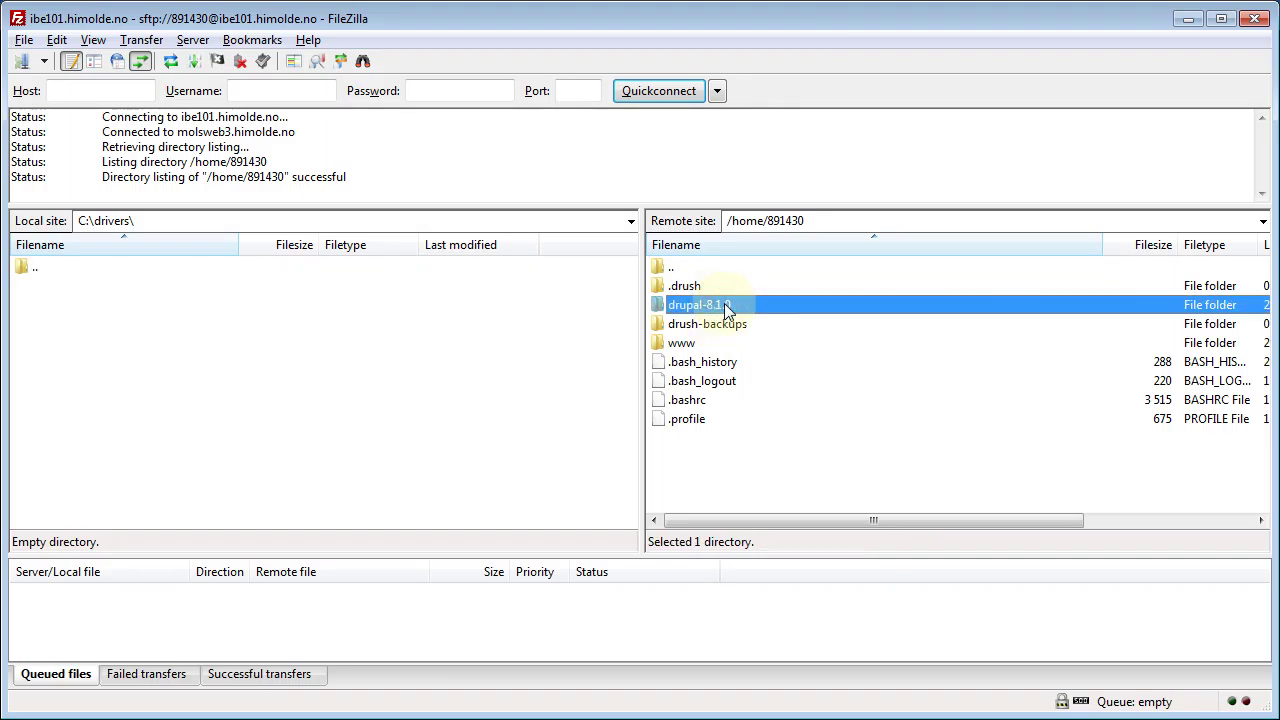
double_click(680, 342)
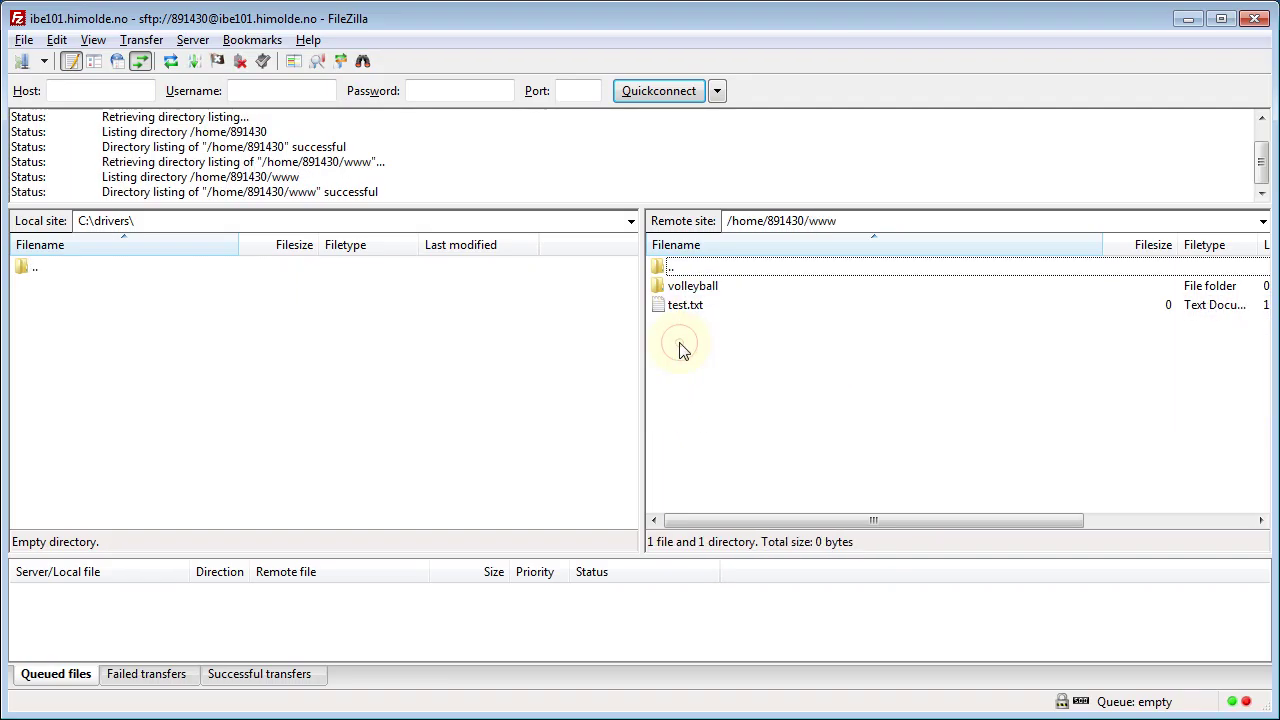
double_click(690, 288)
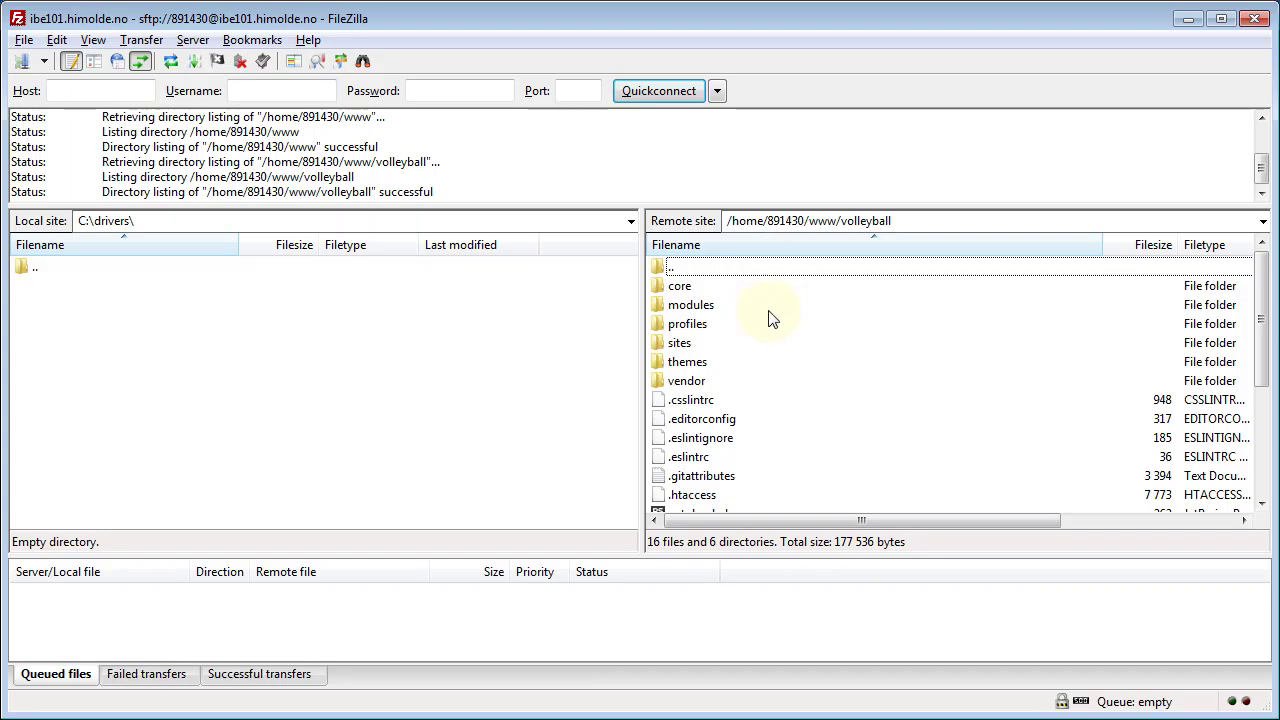
double_click(682, 287)
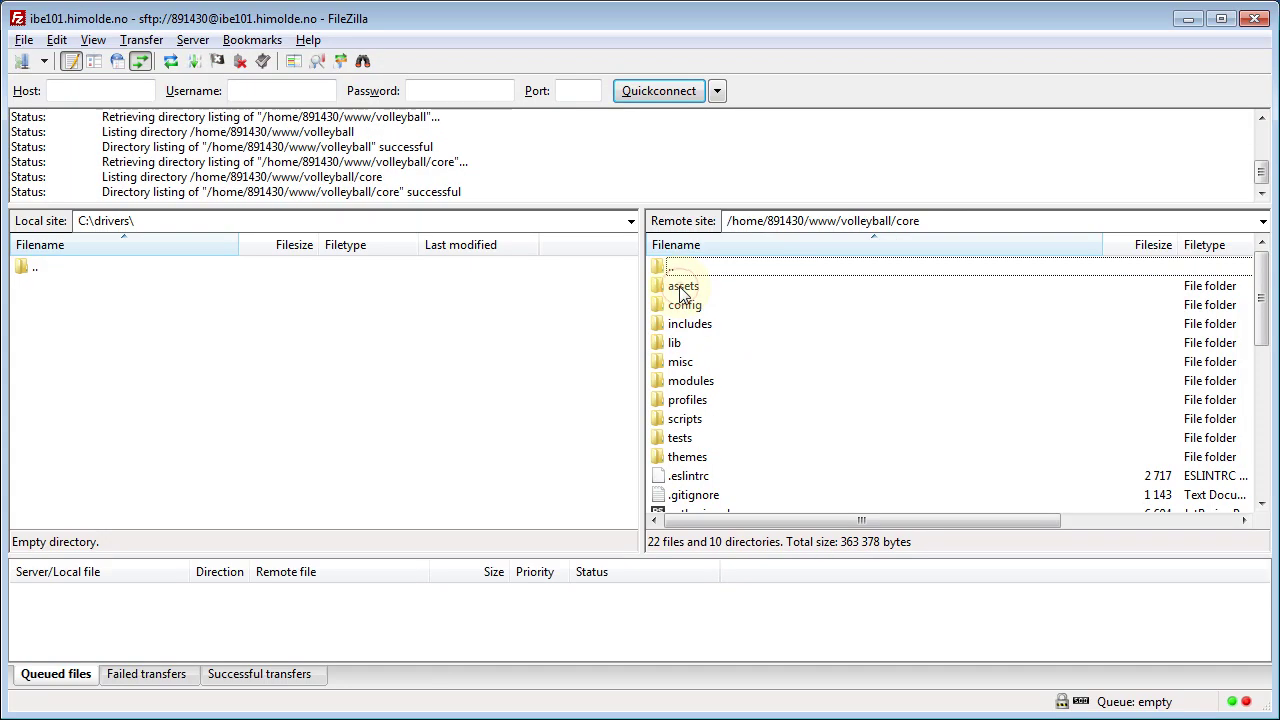
scroll(786, 471, down, 7)
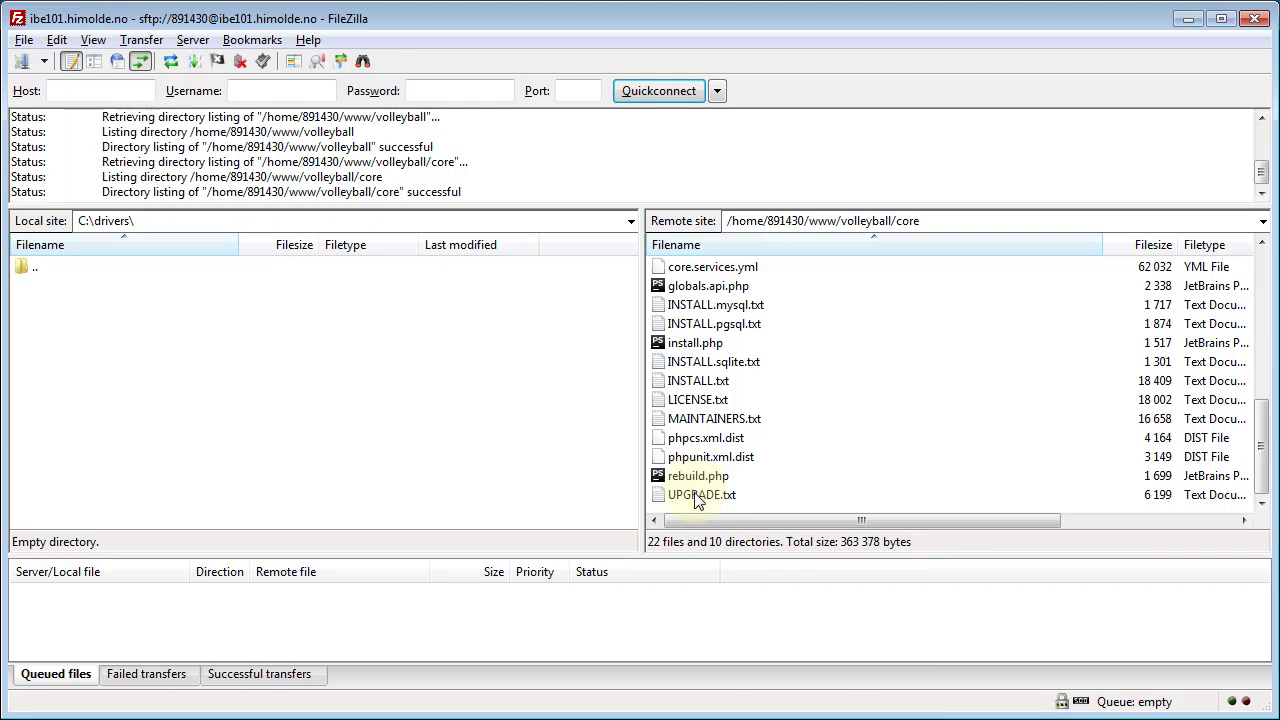
right_click(696, 495)
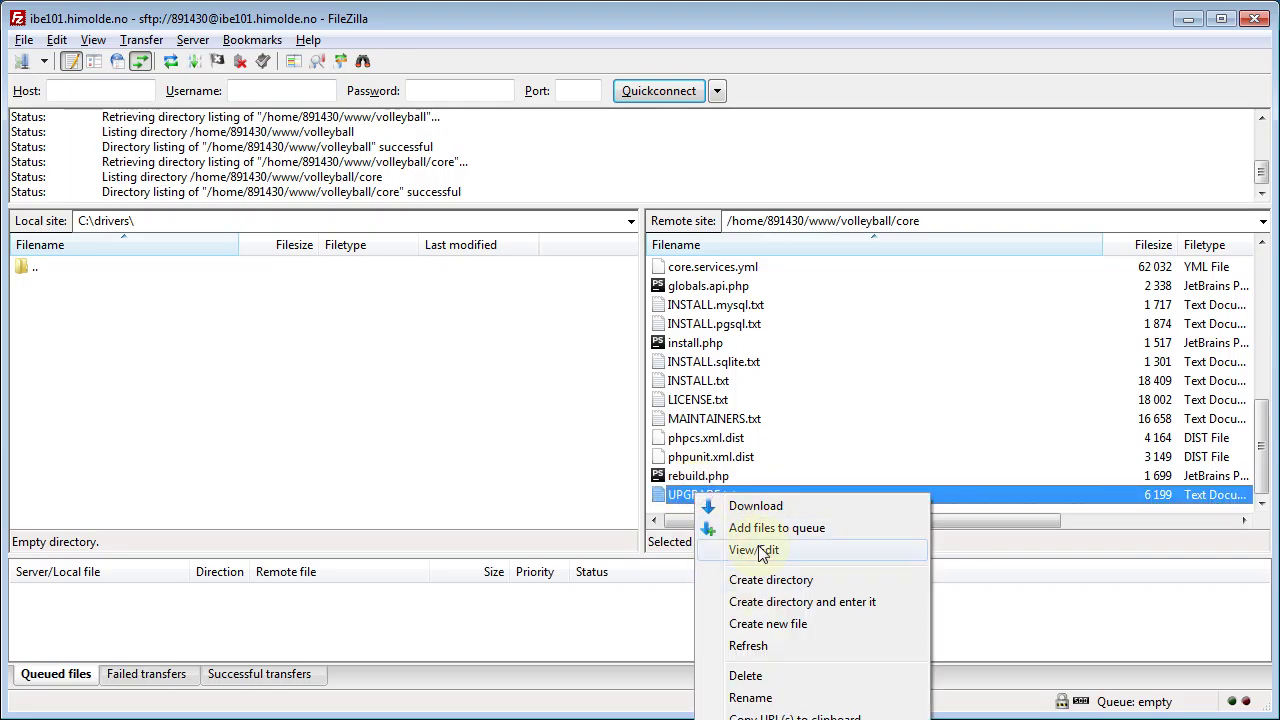
click(760, 551)
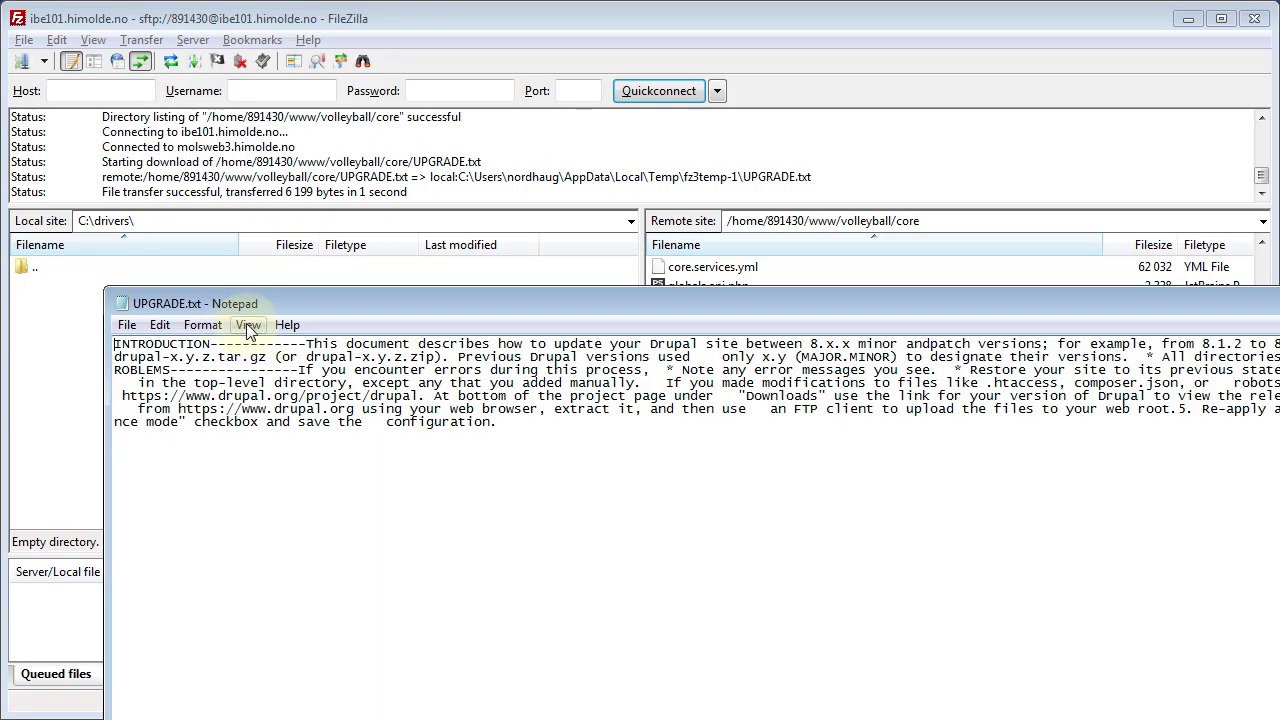
key(alt+F4)
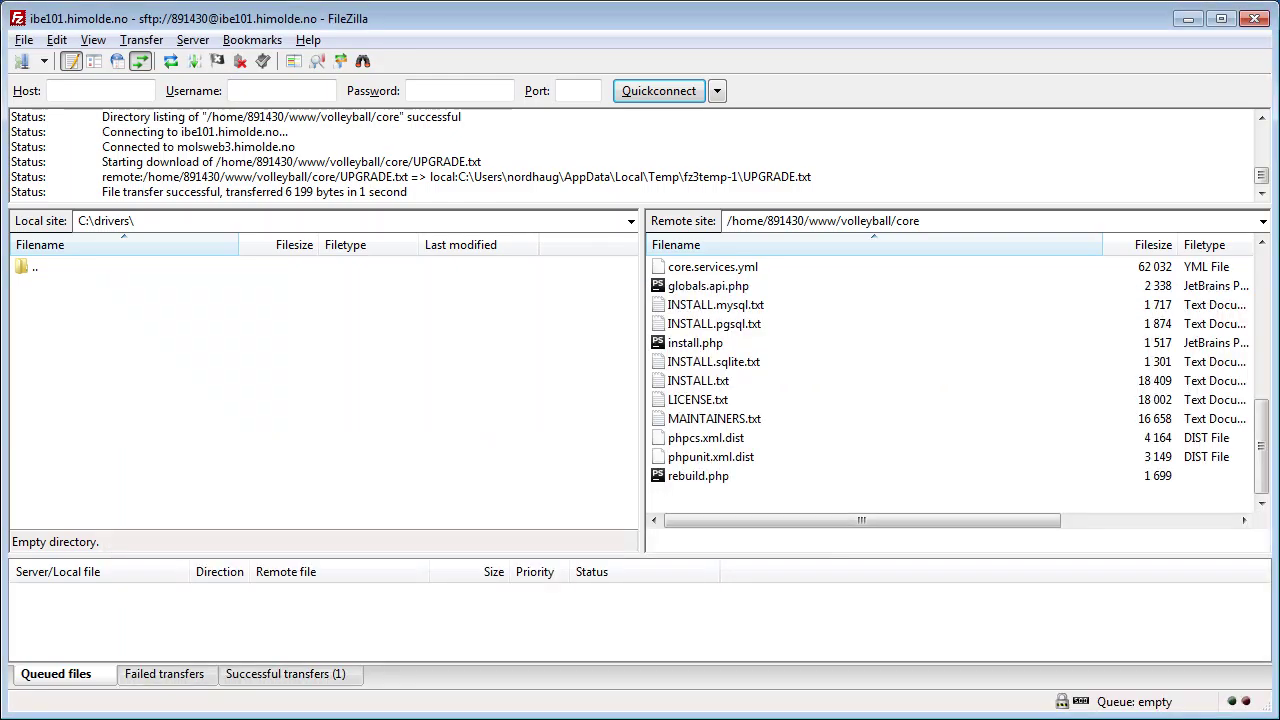
click(727, 499)
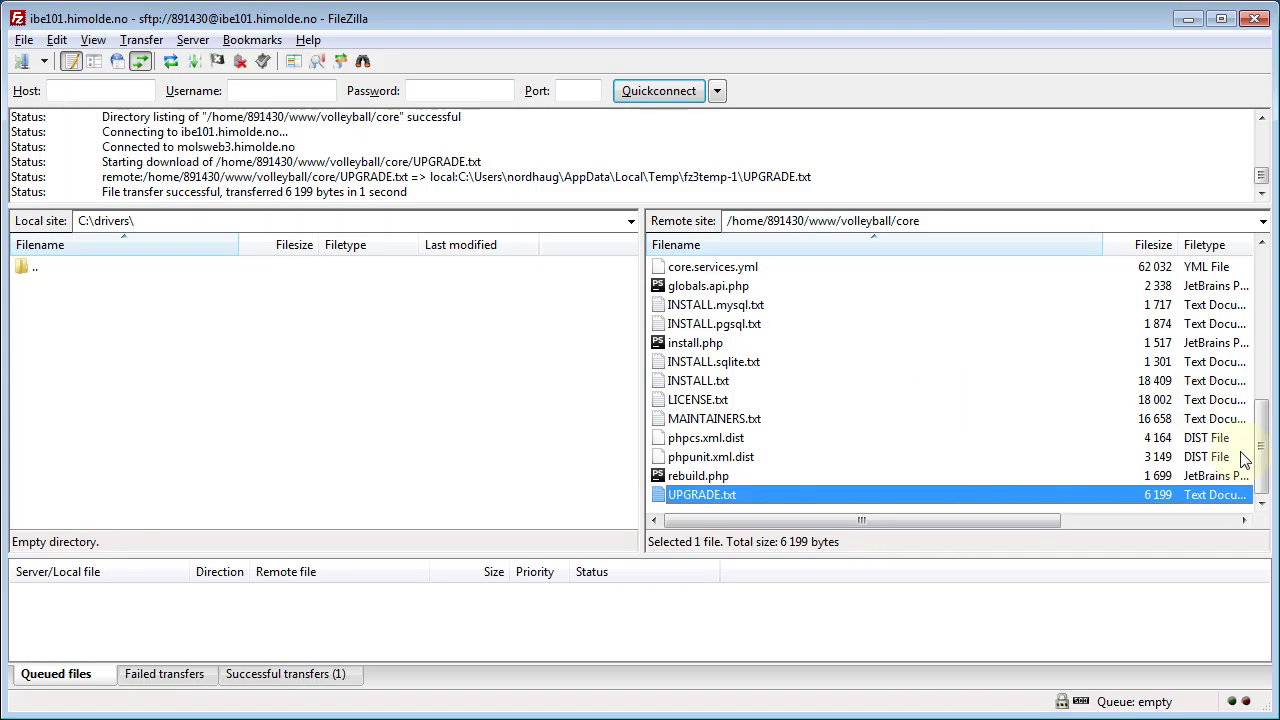
Return to the server's www folder and rename the volleyball folder as volleyball.old
drag(1262, 457, 1263, 258)
double_click(674, 268)
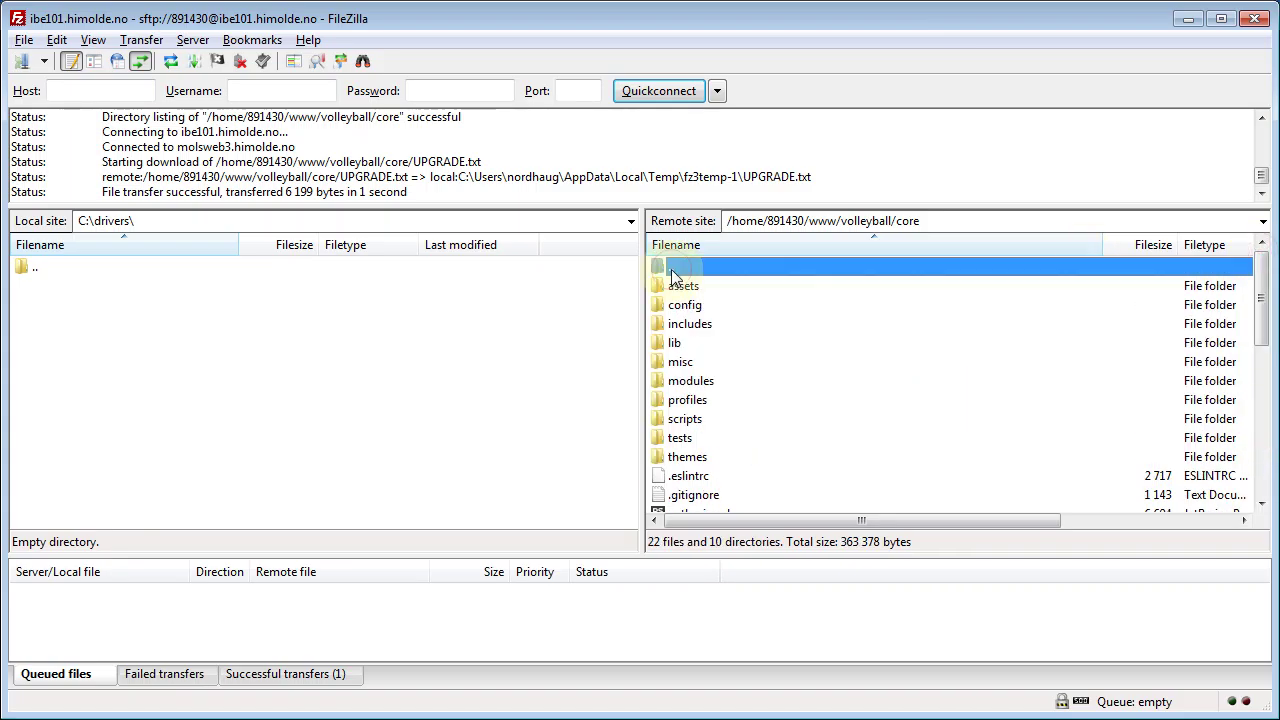
double_click(674, 268)
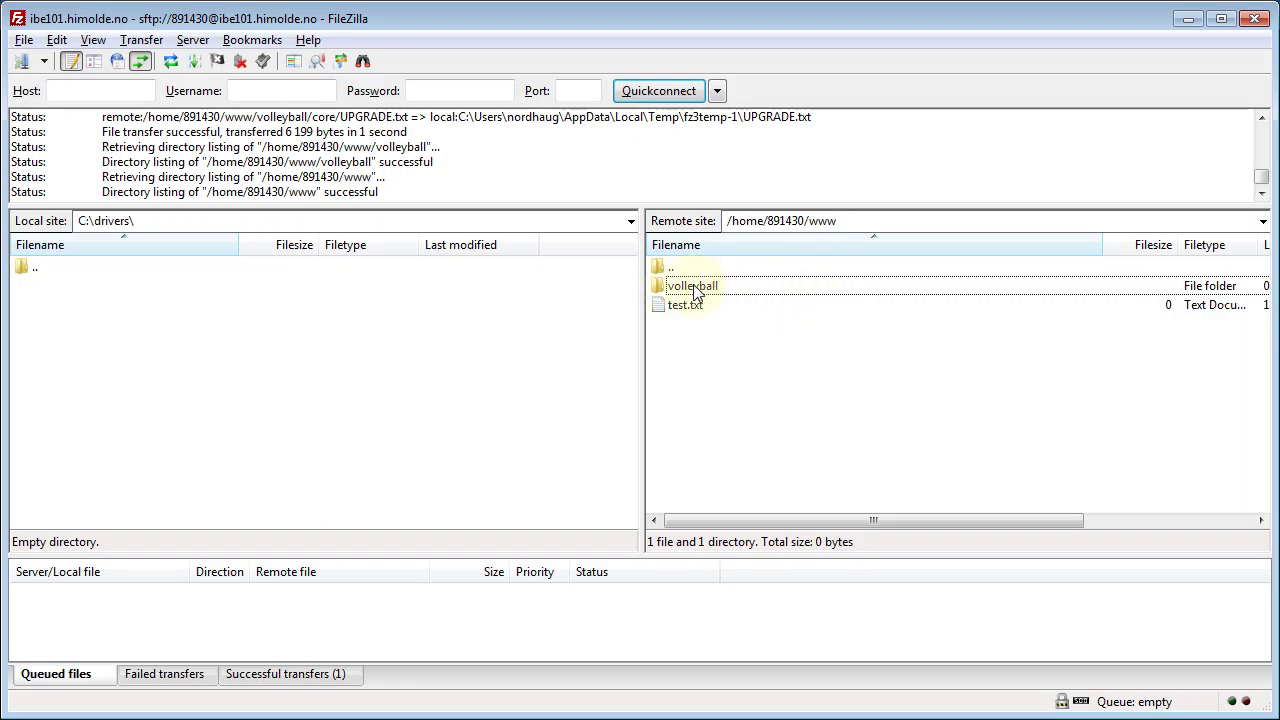
double_click(697, 288)
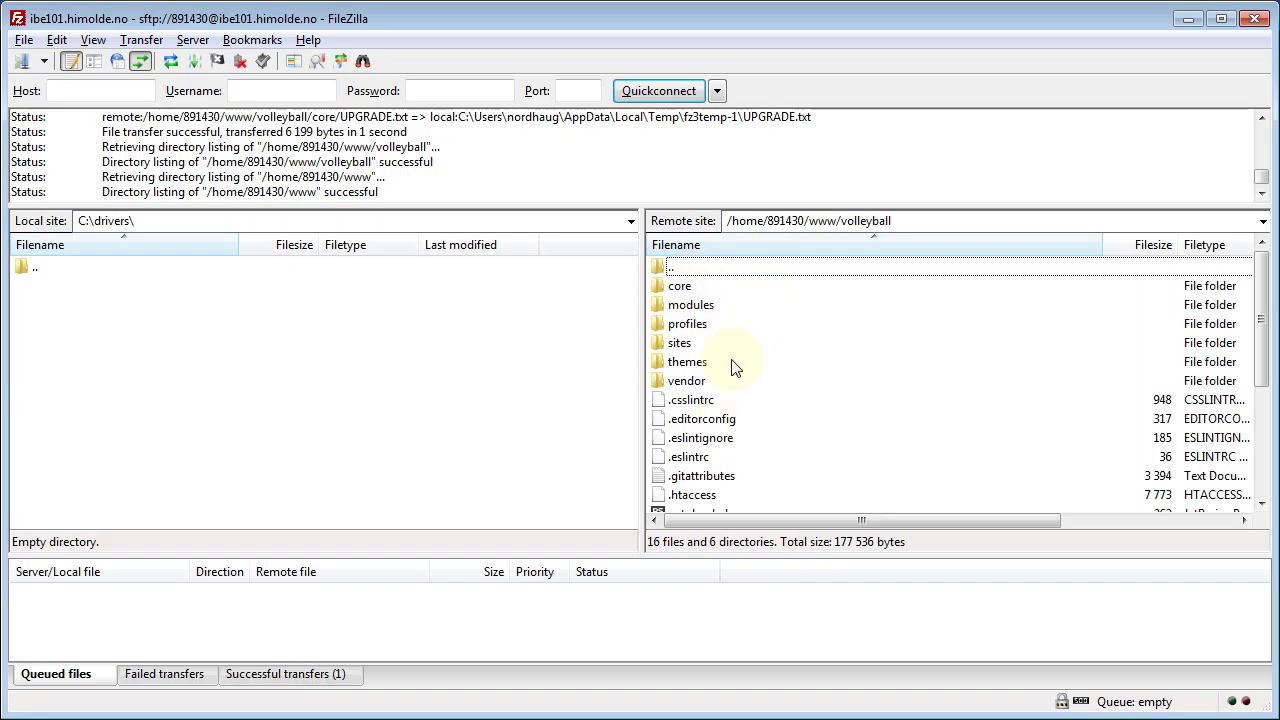
double_click(668, 266)
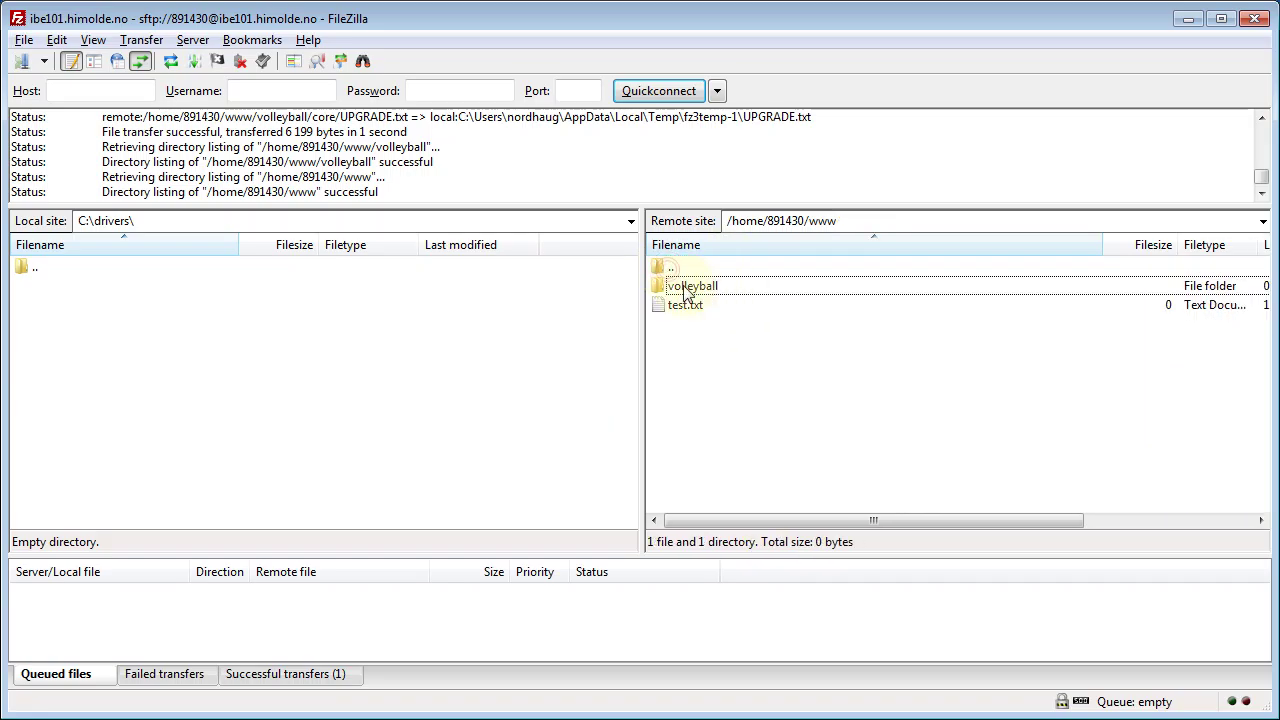
click(699, 287)
click(699, 286)
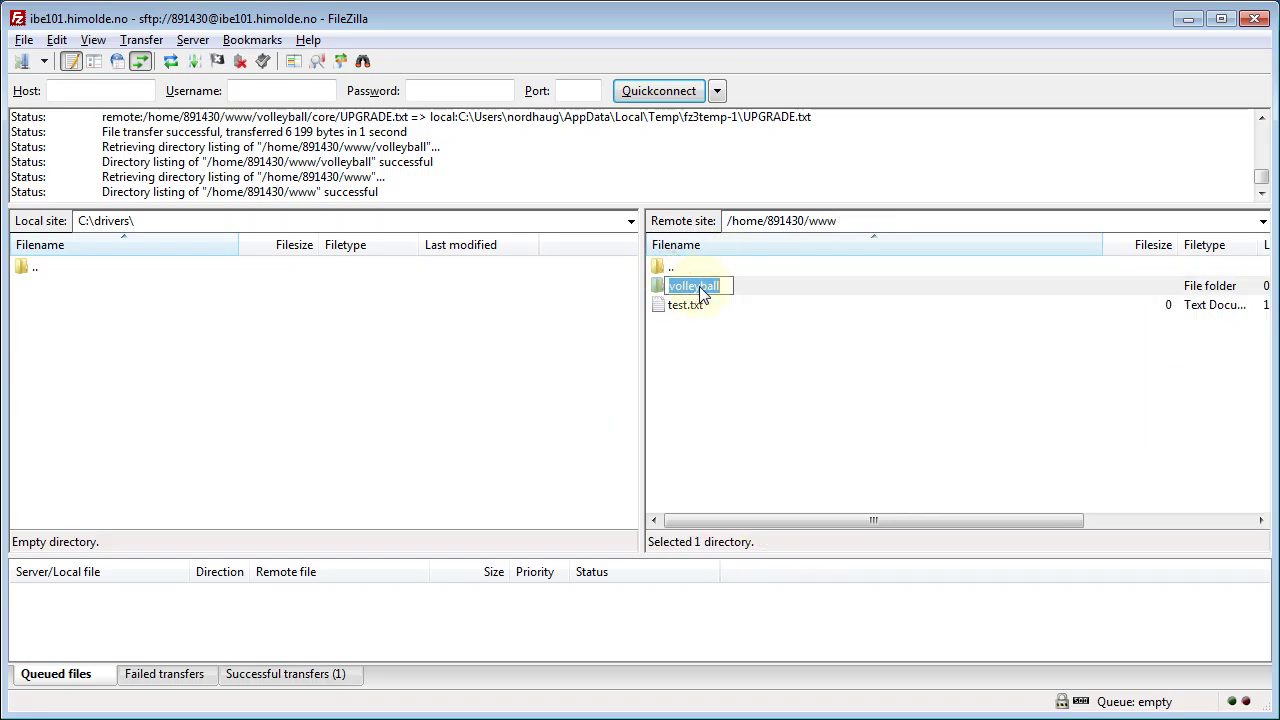
text(.old)
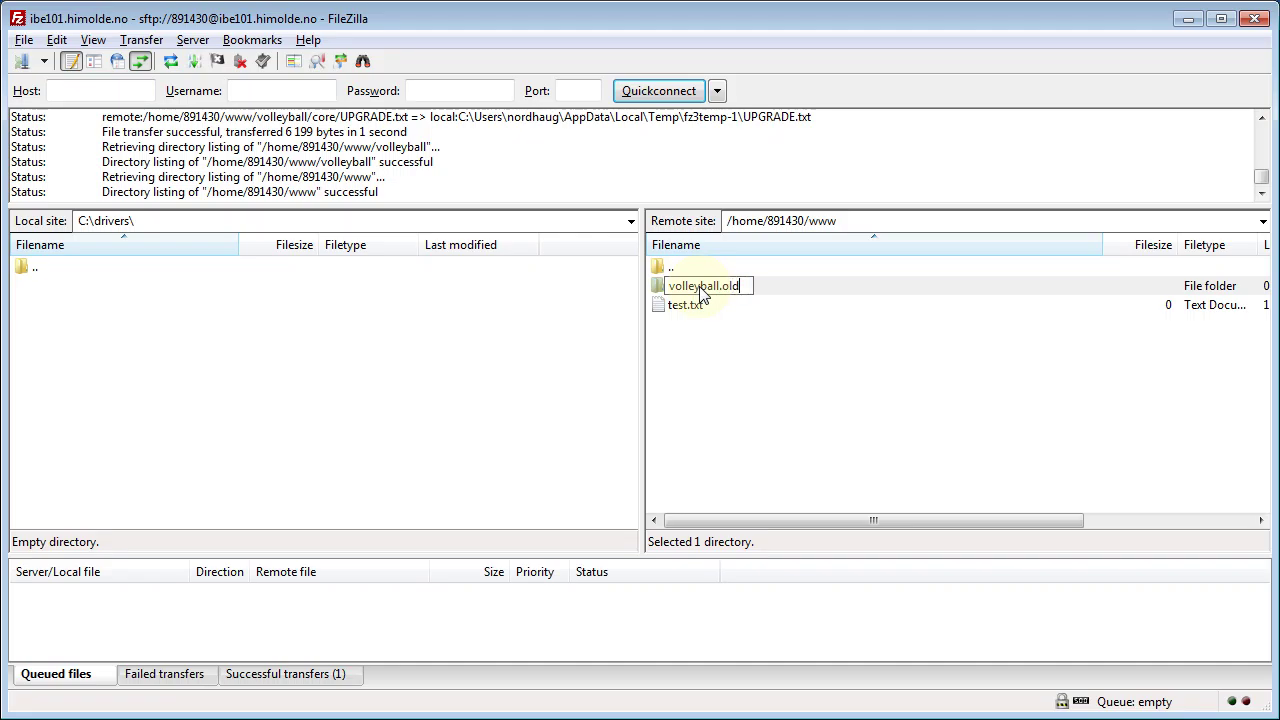
key(Return)
Switch to Chrome and reload the volleyball site's status report page to test the old address
key(alt+Tab)
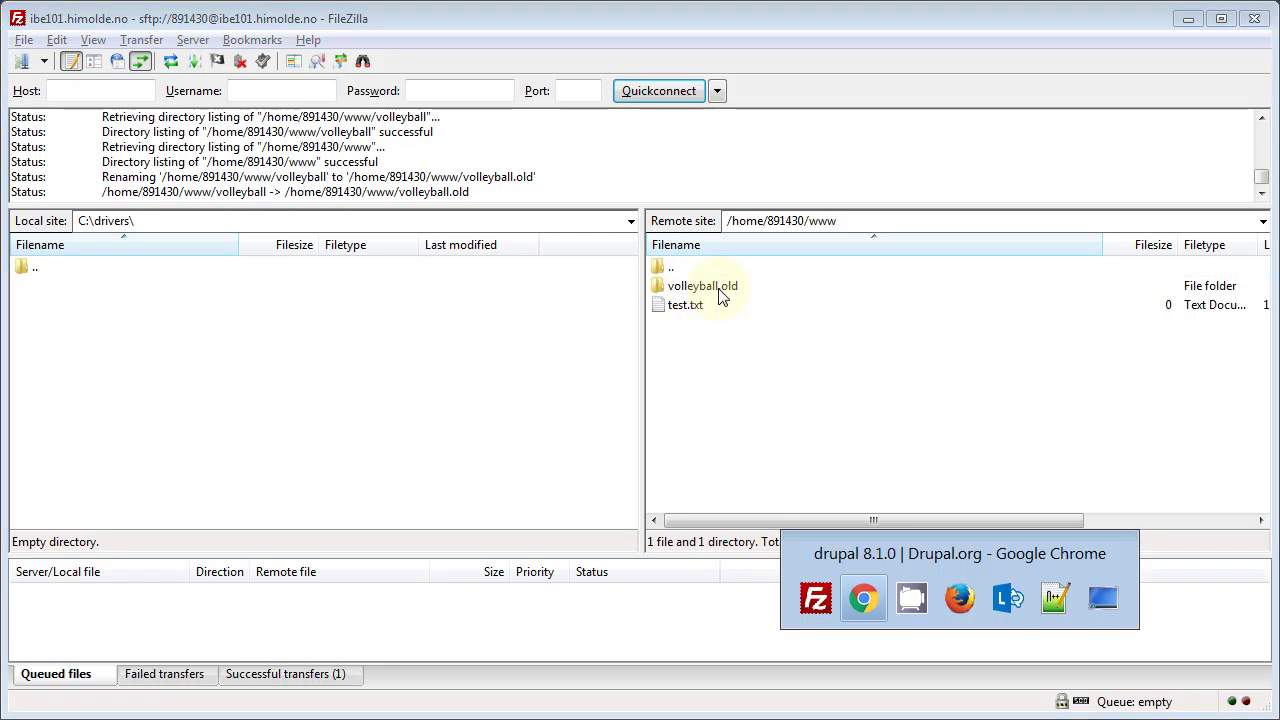
key(alt+Tab)
key(alt+Tab)
key(alt+Tab)
key(alt+Tab)
key(alt+Tab)
key(alt+Tab)
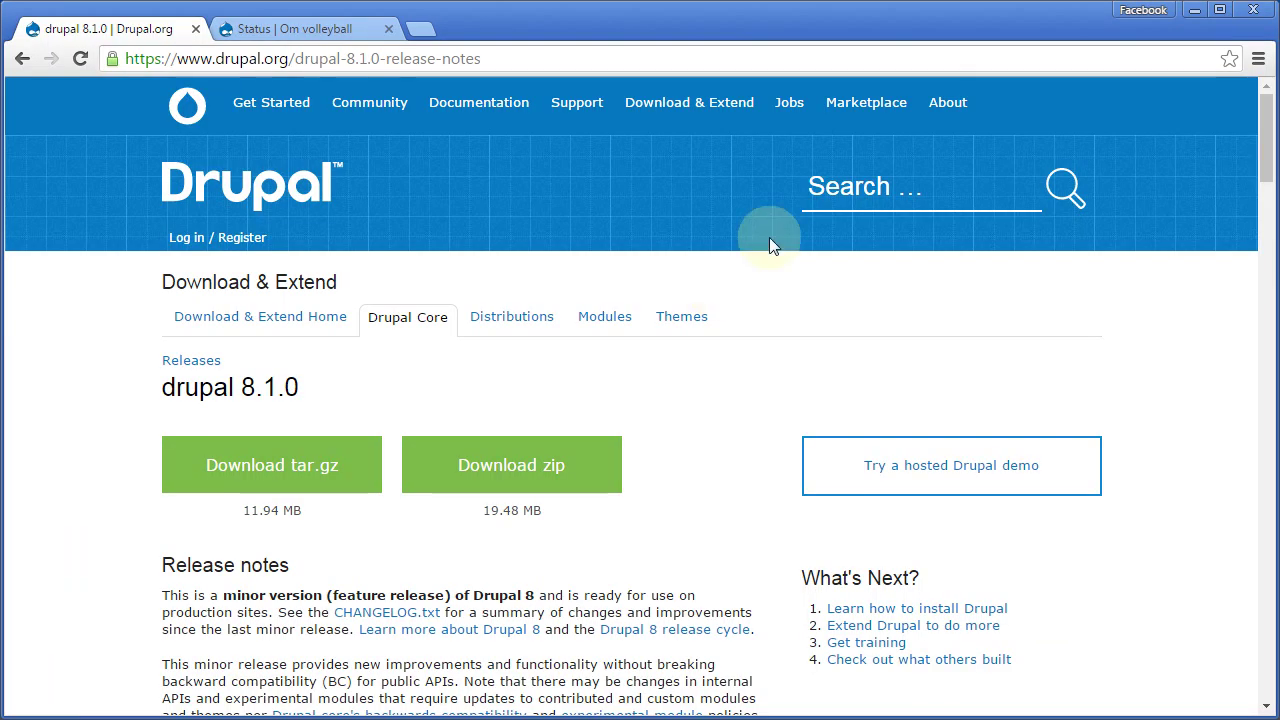
click(290, 28)
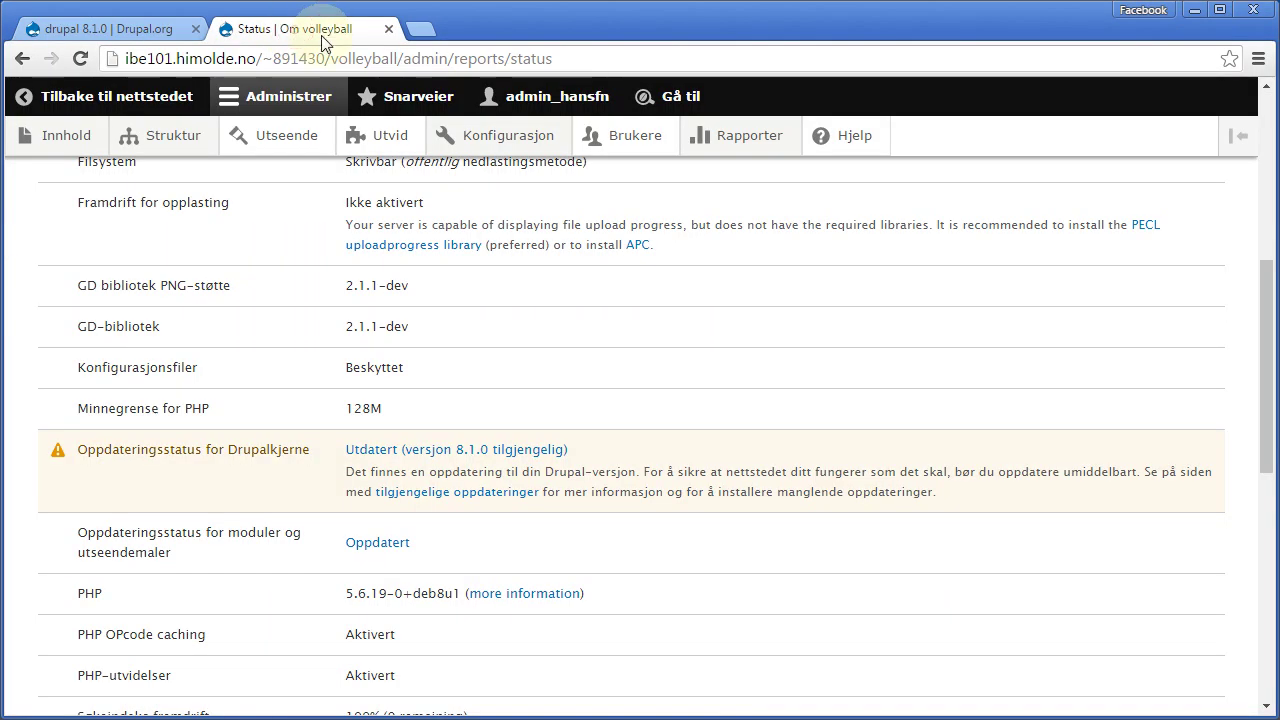
click(484, 57)
key(Return)
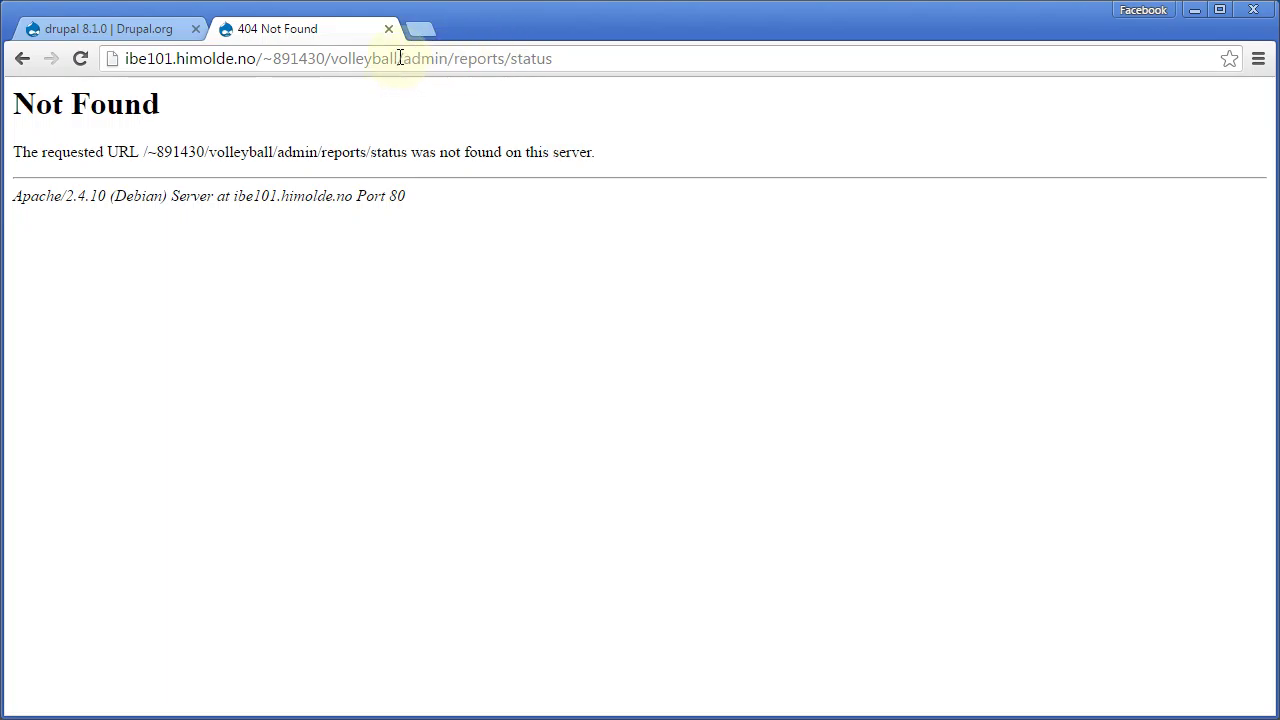
Switch to FileZilla and move the drupal-8.1.0 folder from the home directory into the www folder
key(alt+Tab)
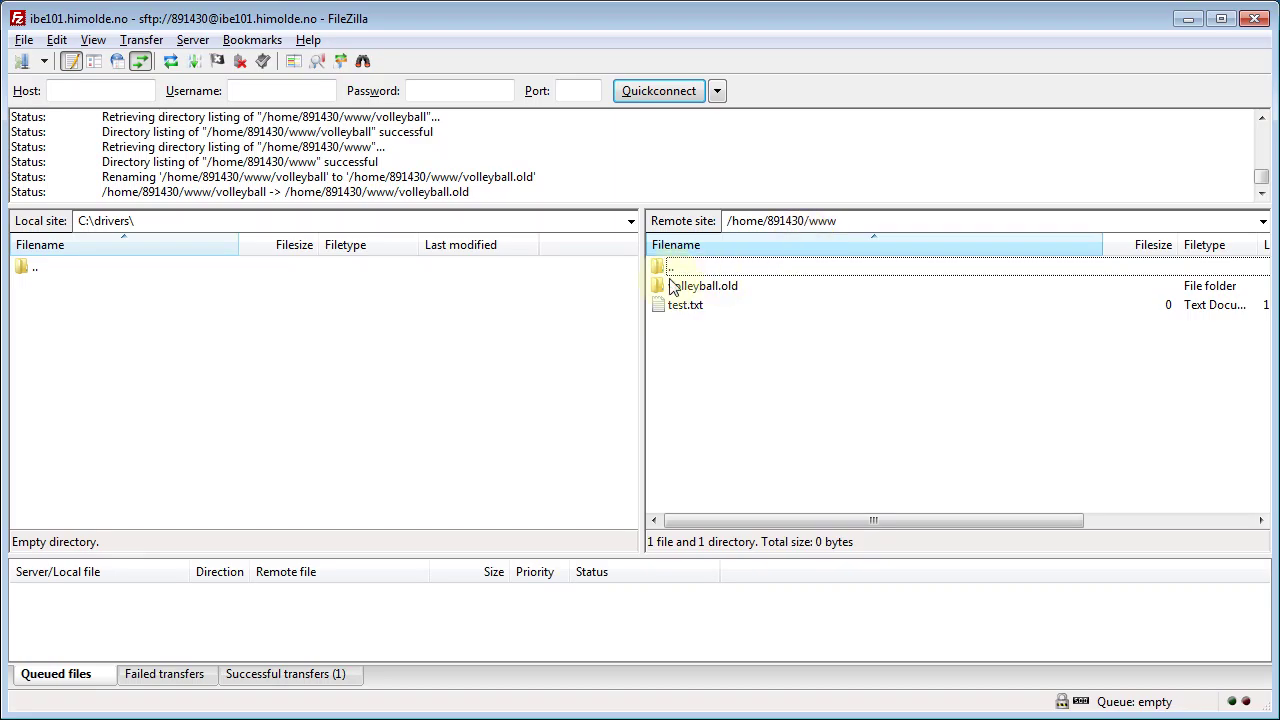
click(667, 268)
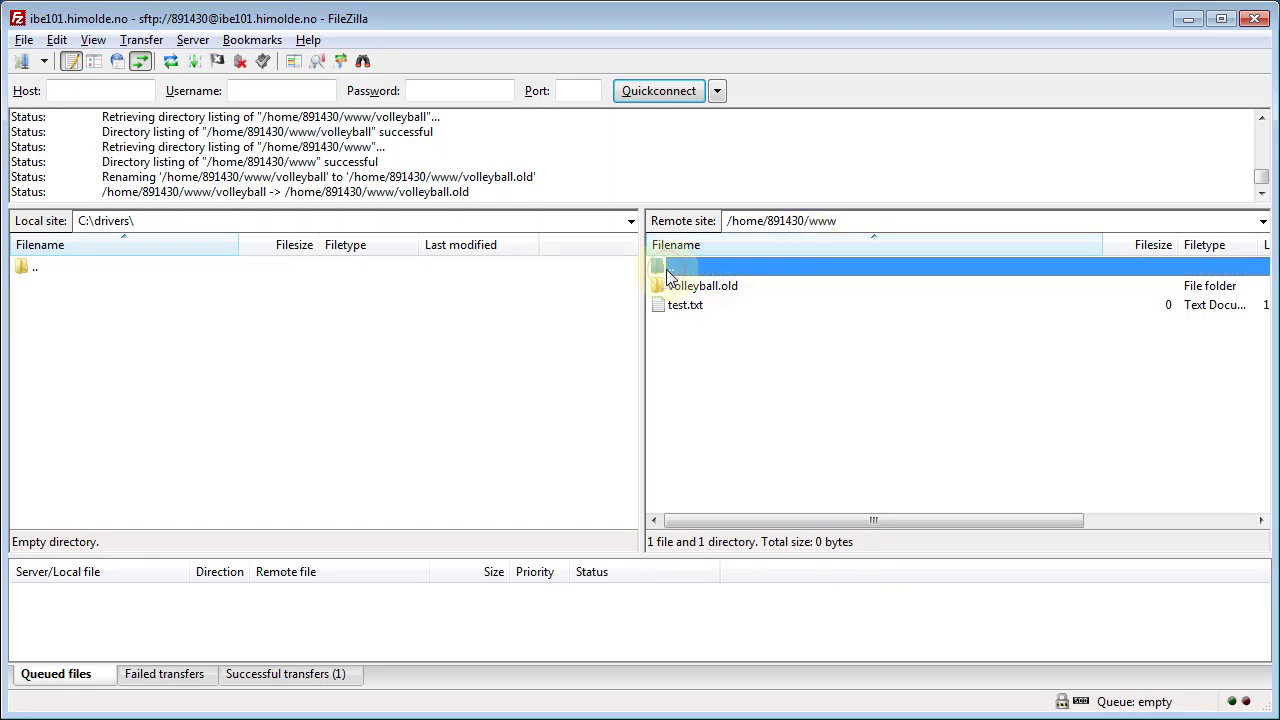
double_click(667, 268)
click(728, 305)
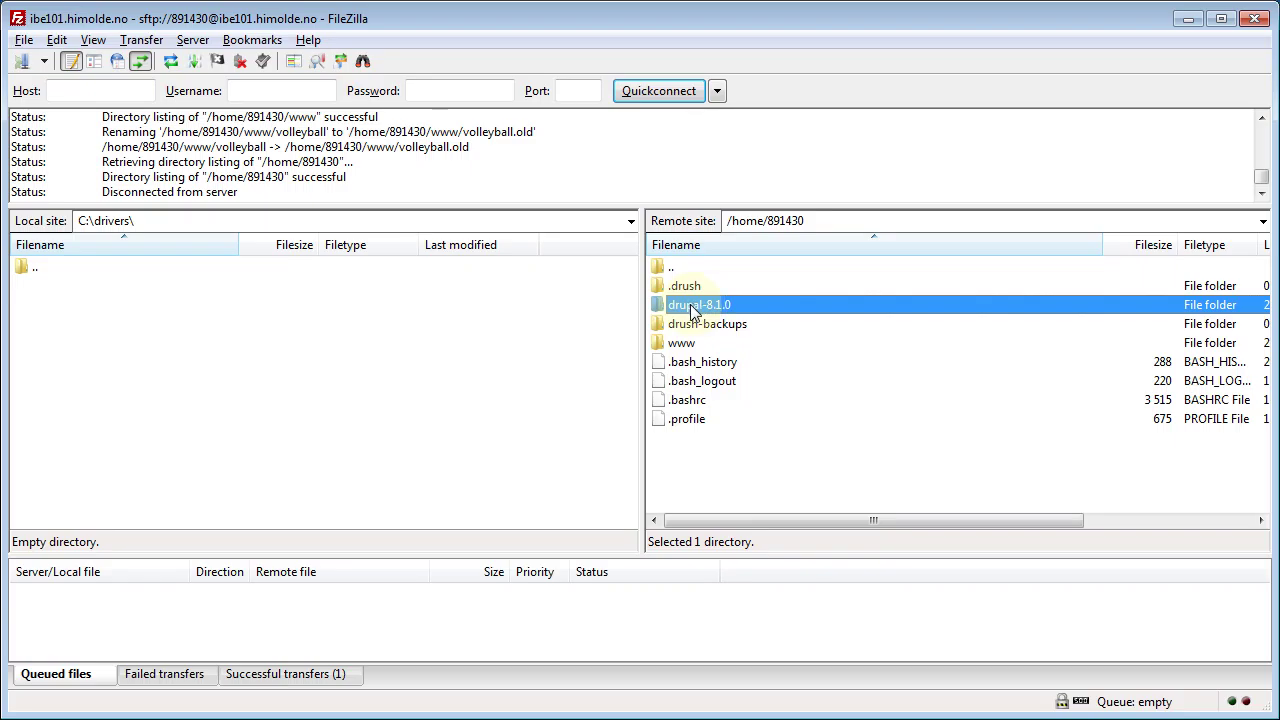
drag(693, 311, 692, 342)
Open the www folder and rename the drupal-8.1.0 folder as volleyball.new
double_click(694, 326)
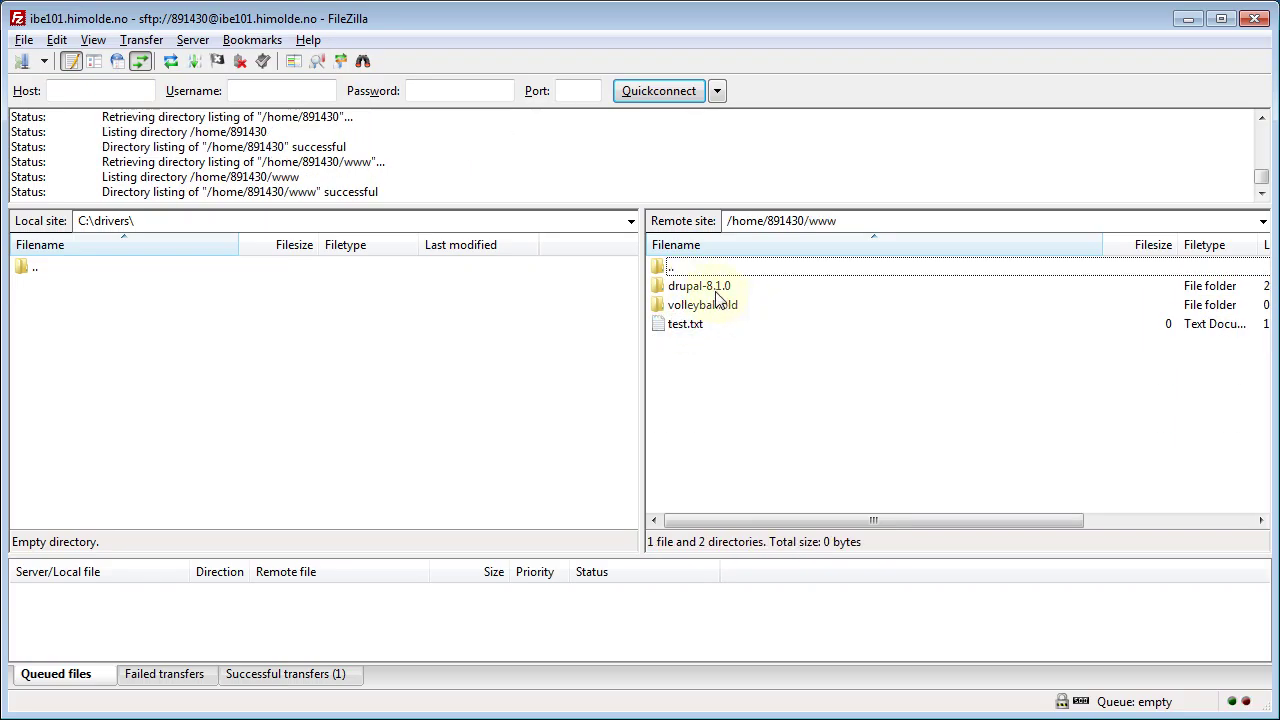
click(731, 287)
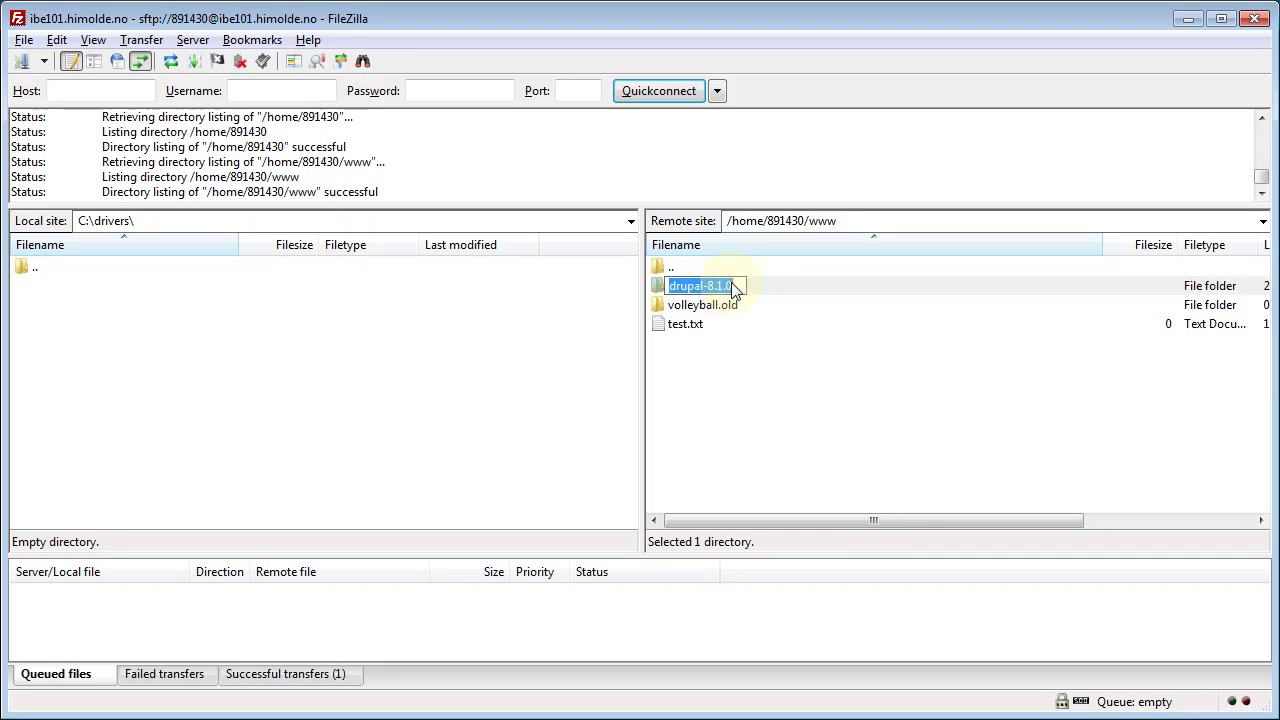
text(volleyball.new)
key(Return)
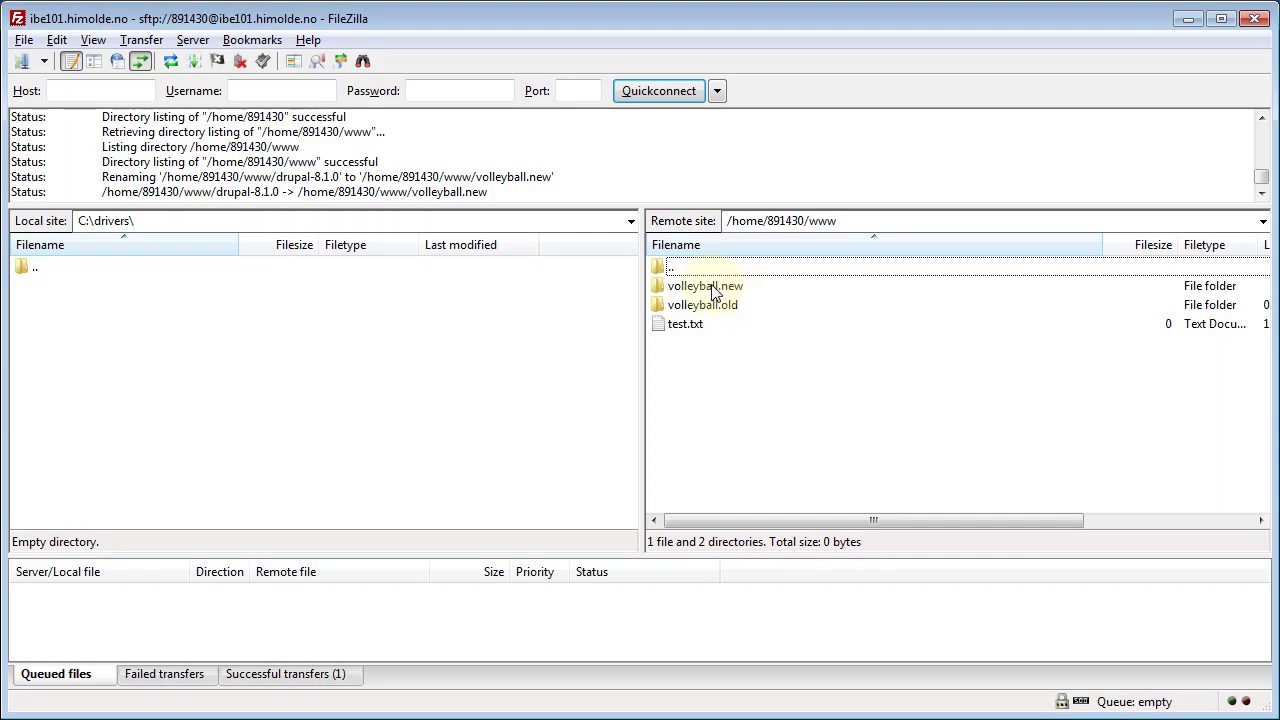
Open the volleyball.new folder and delete its modules, sites and themes folders from the server
double_click(713, 288)
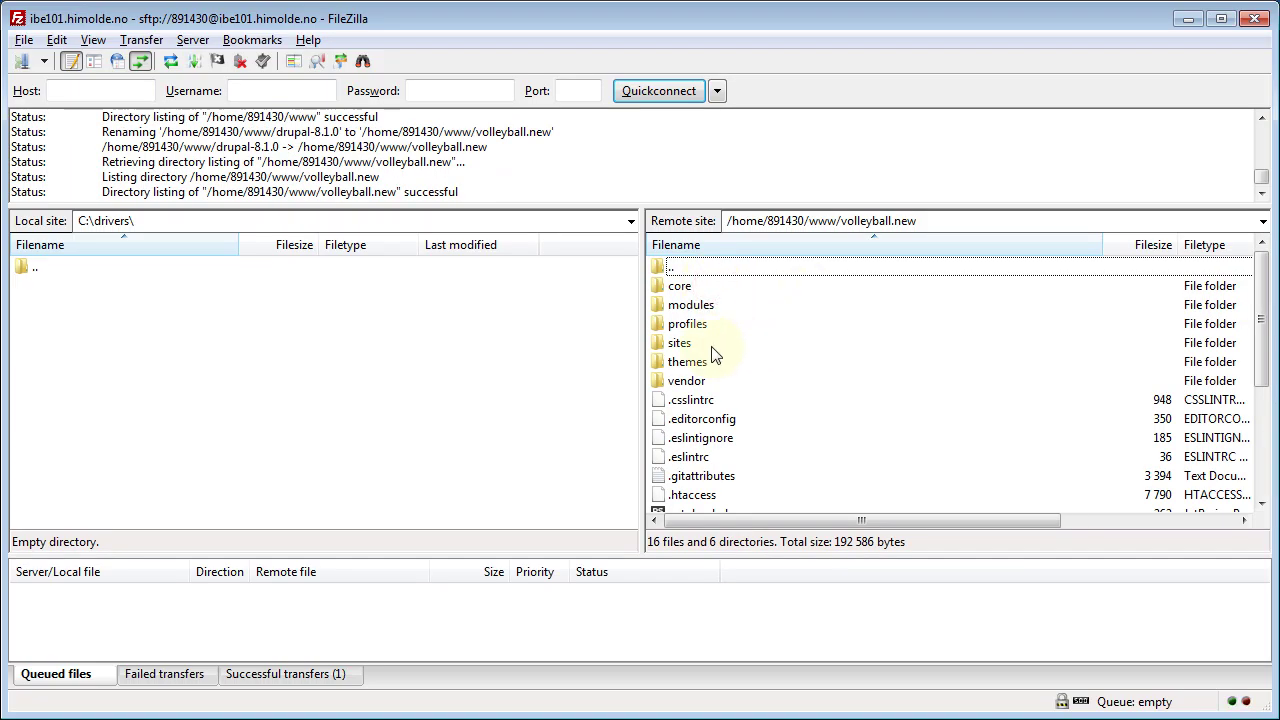
click(690, 306)
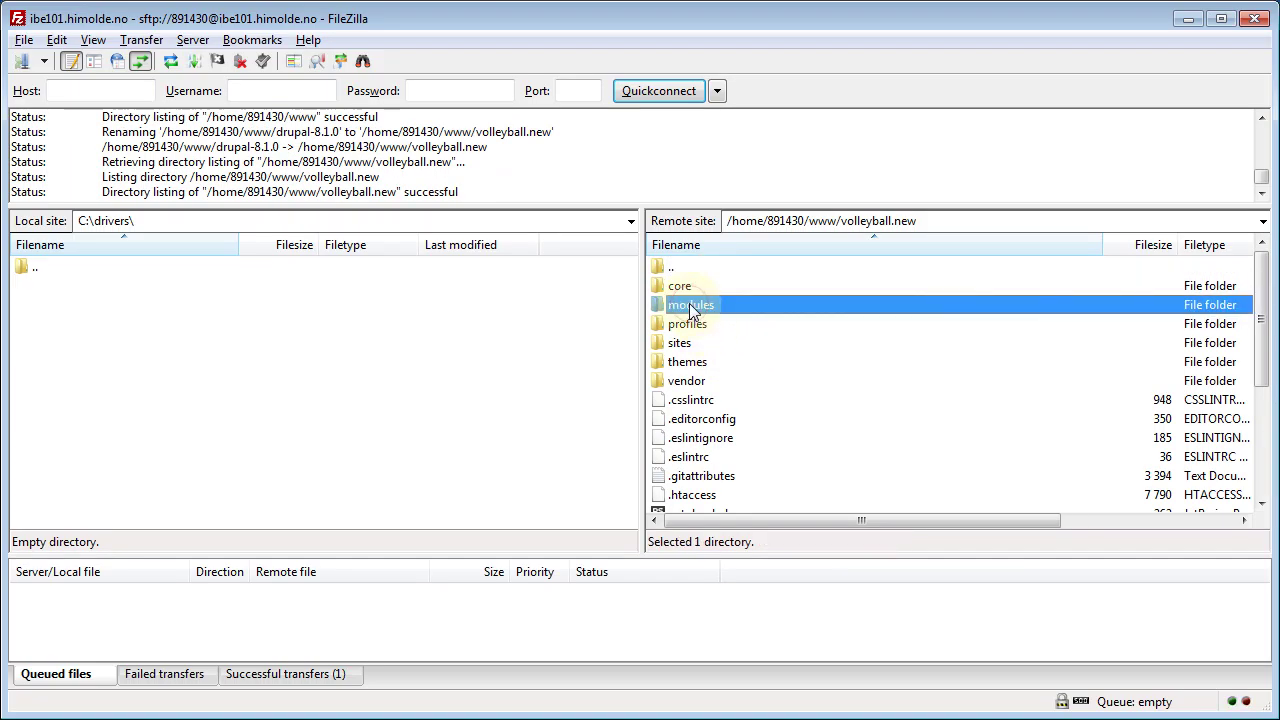
ctrl+click(681, 345)
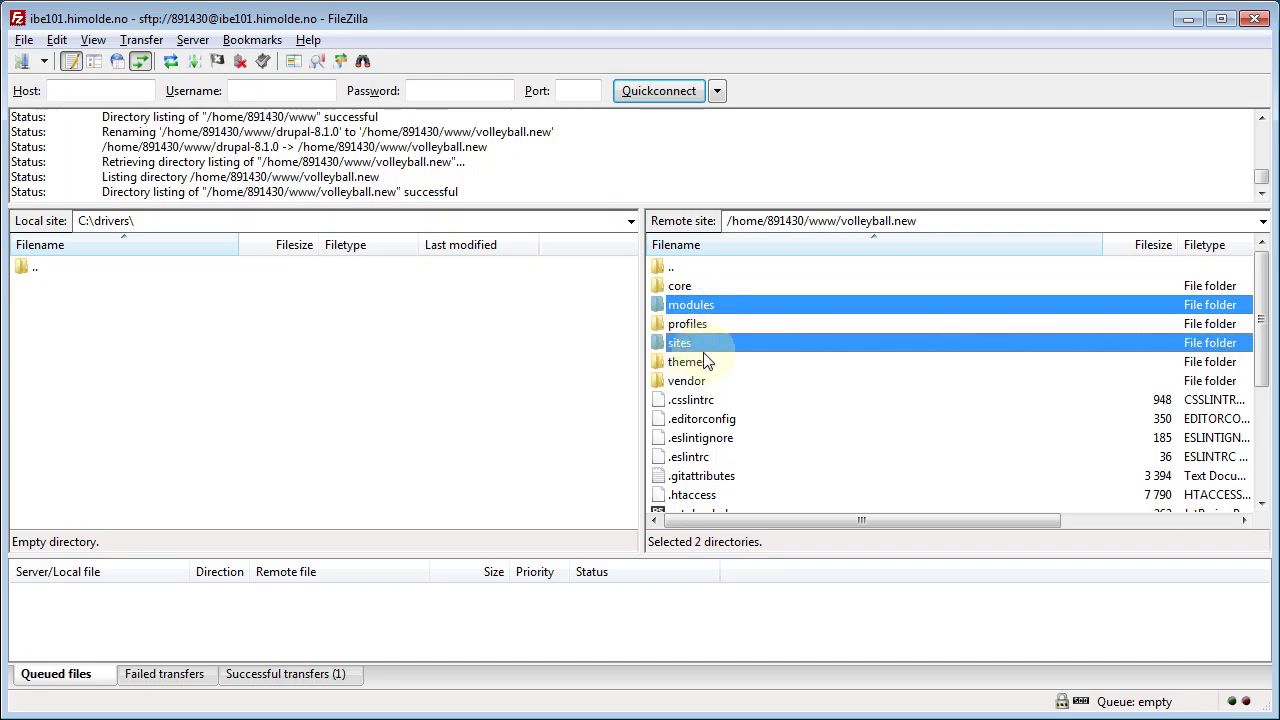
ctrl+click(698, 366)
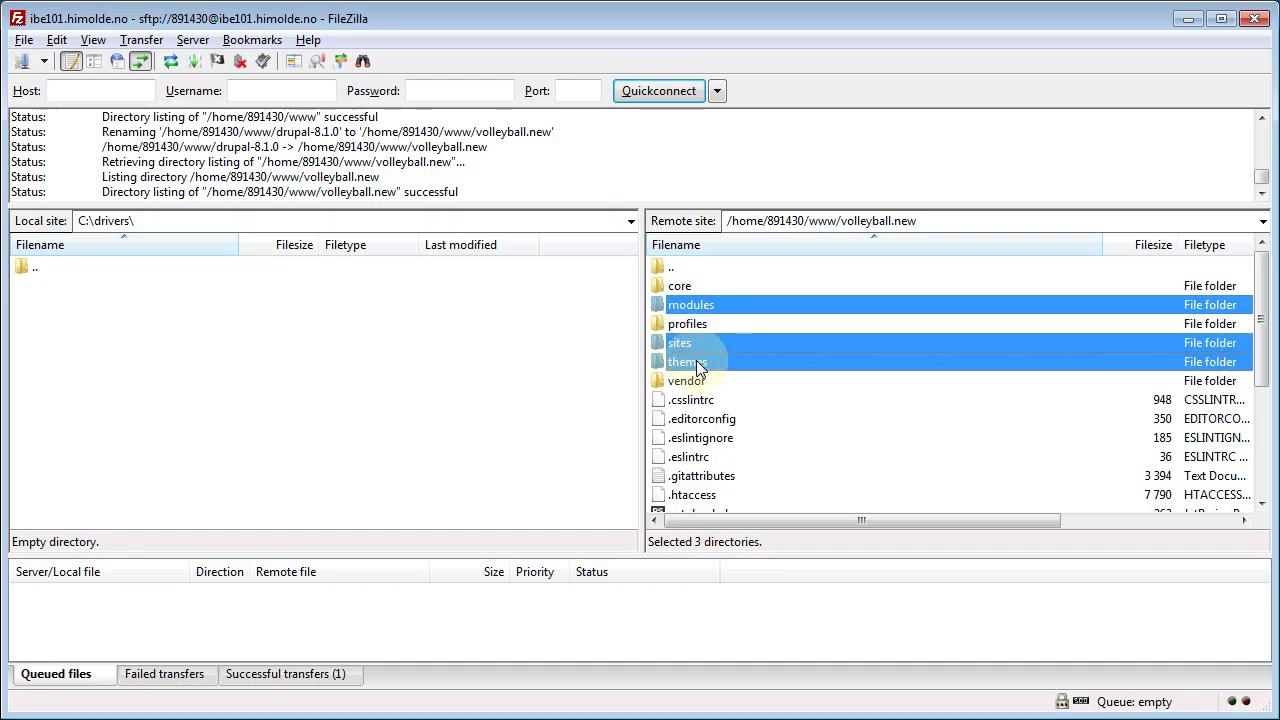
key(Delete)
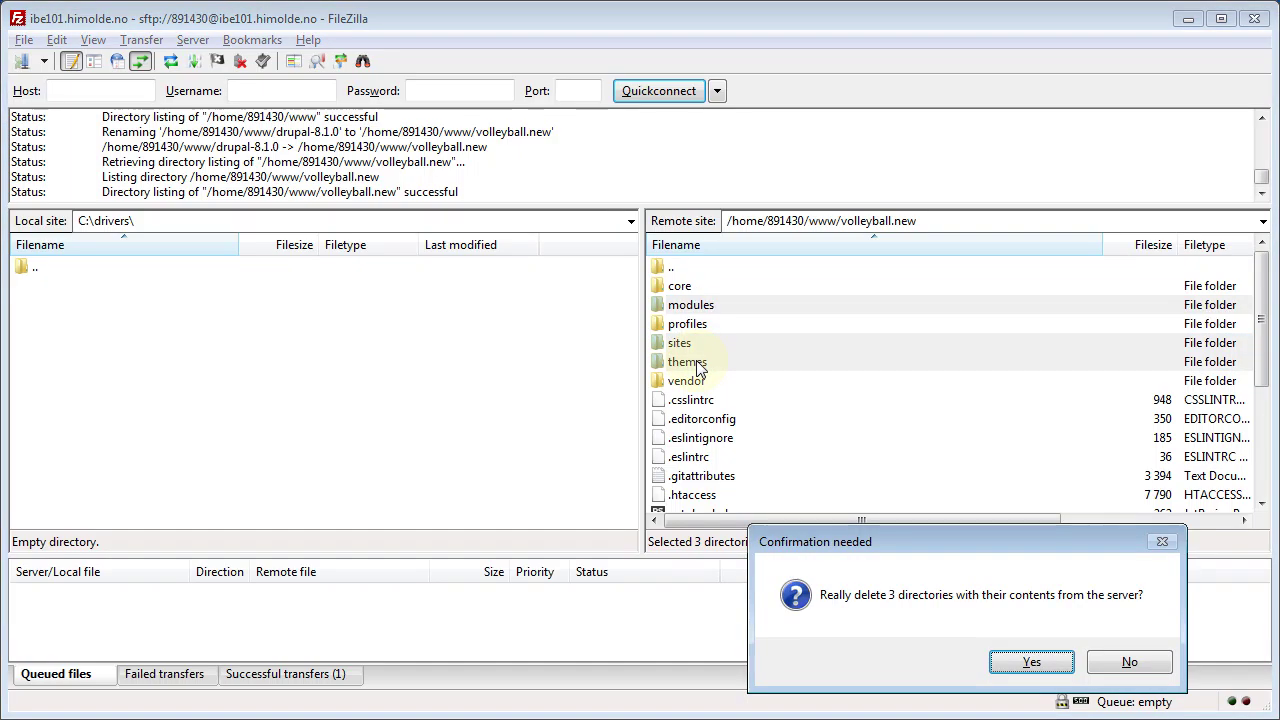
click(1037, 657)
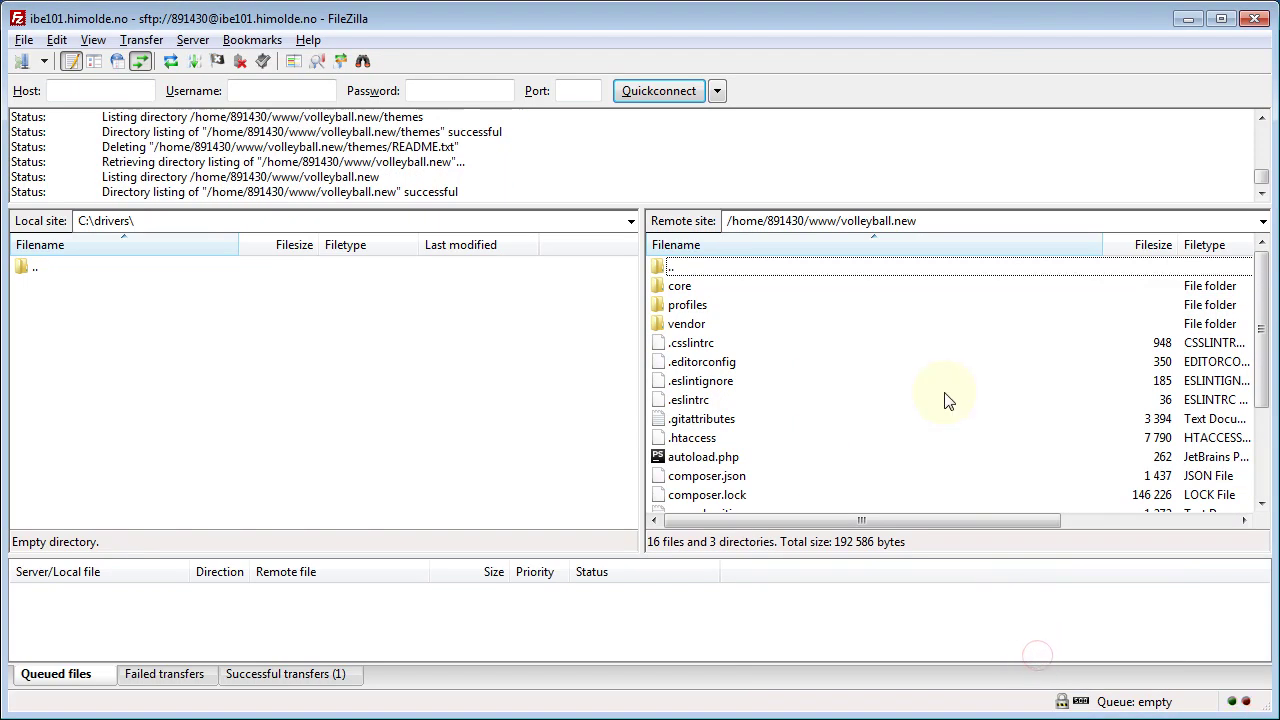
Go to the volleyball.old folder and move its modules, sites and themes folders up into the www folder
double_click(674, 268)
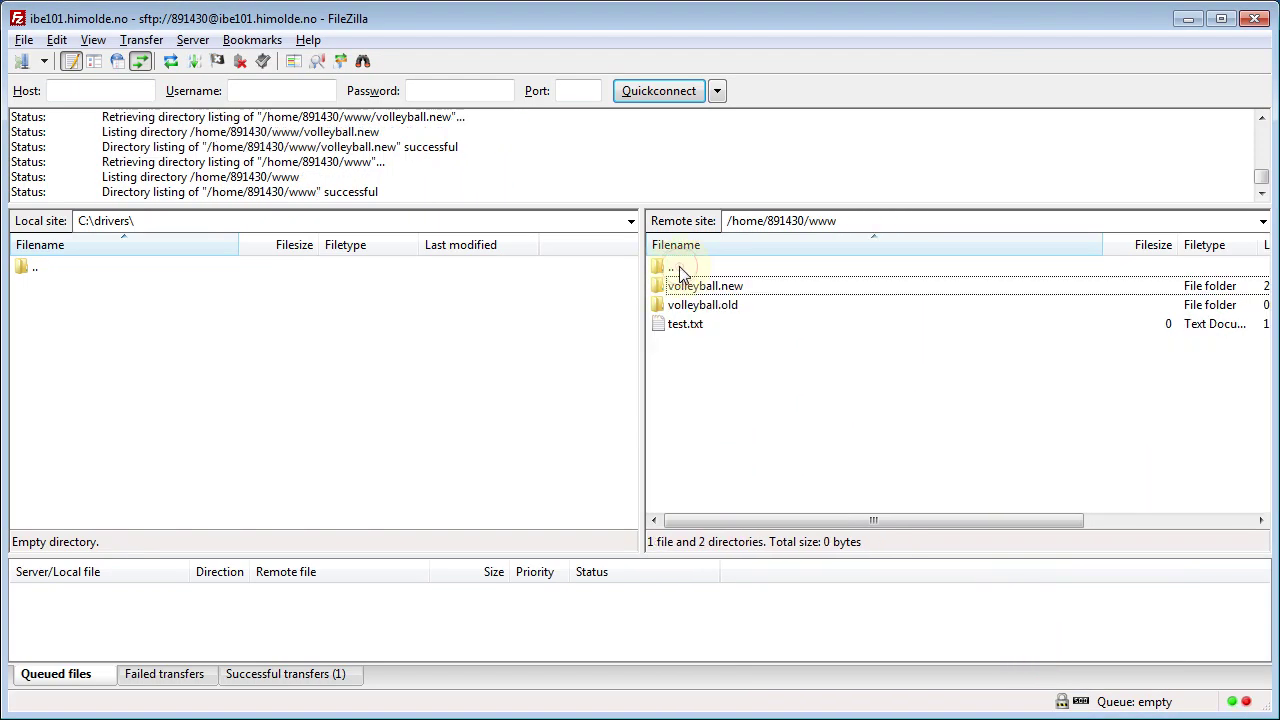
double_click(716, 308)
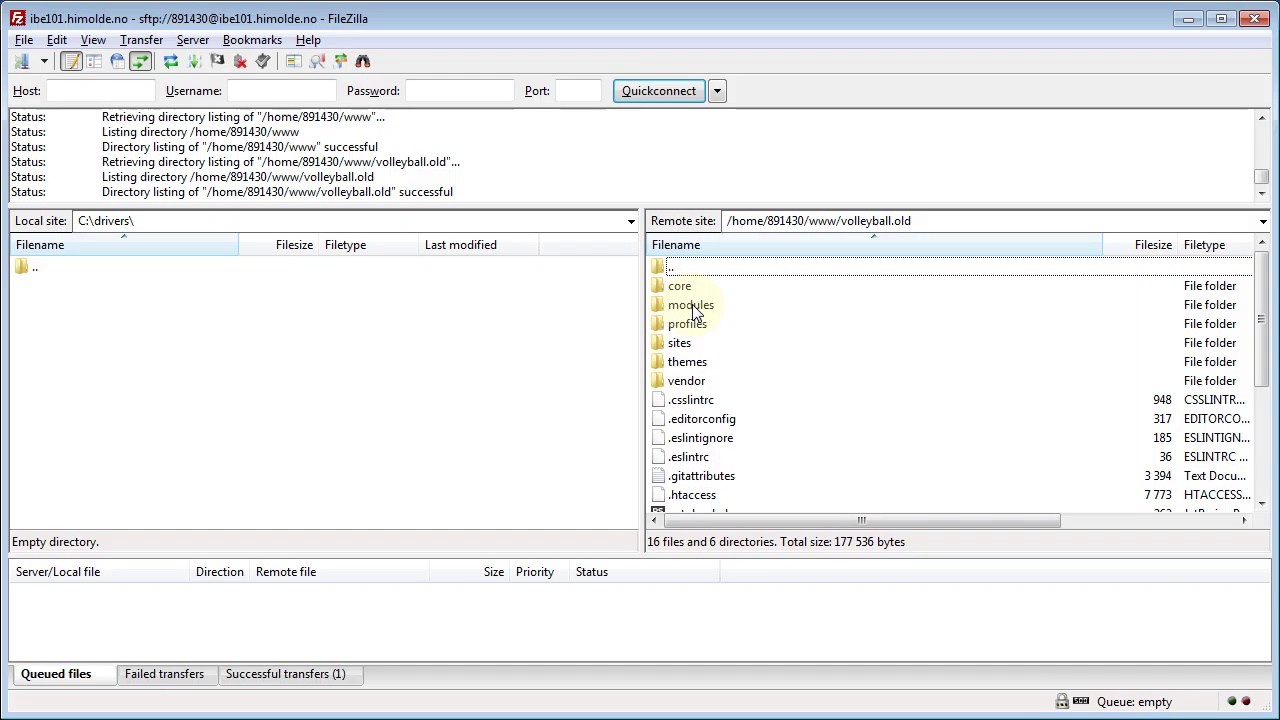
click(693, 308)
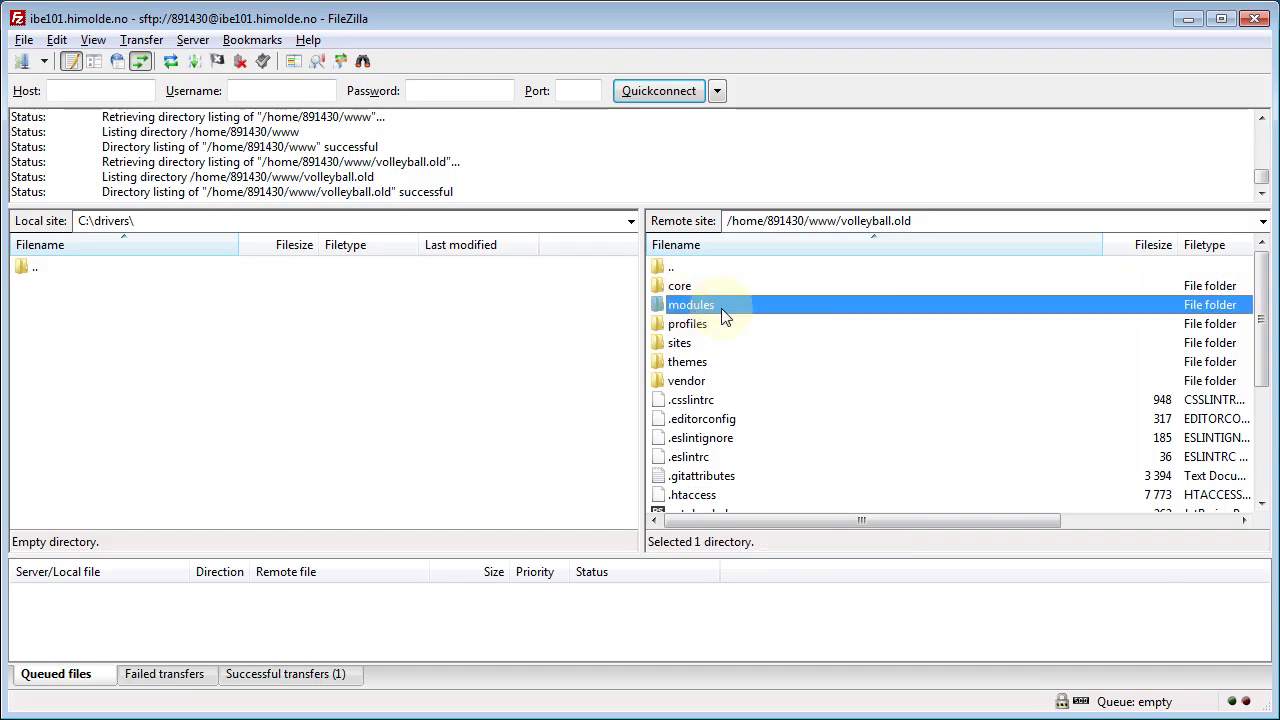
ctrl+click(680, 345)
ctrl+click(688, 364)
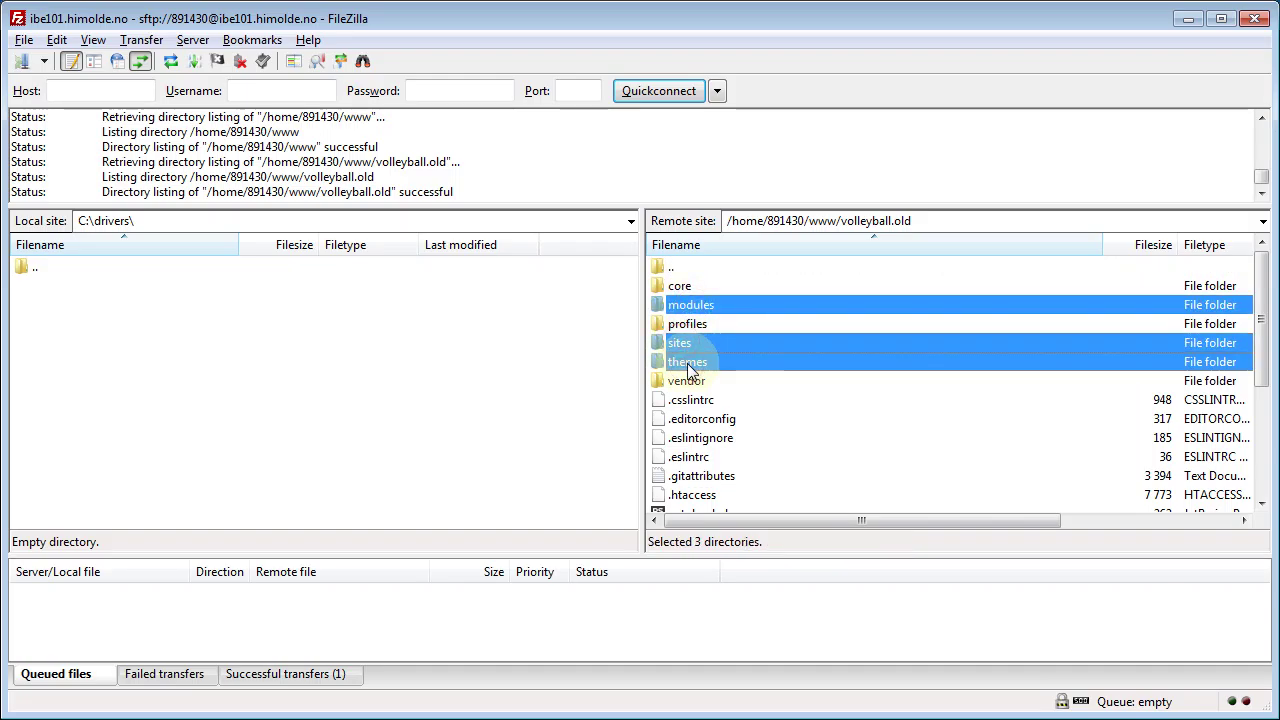
drag(693, 308, 673, 268)
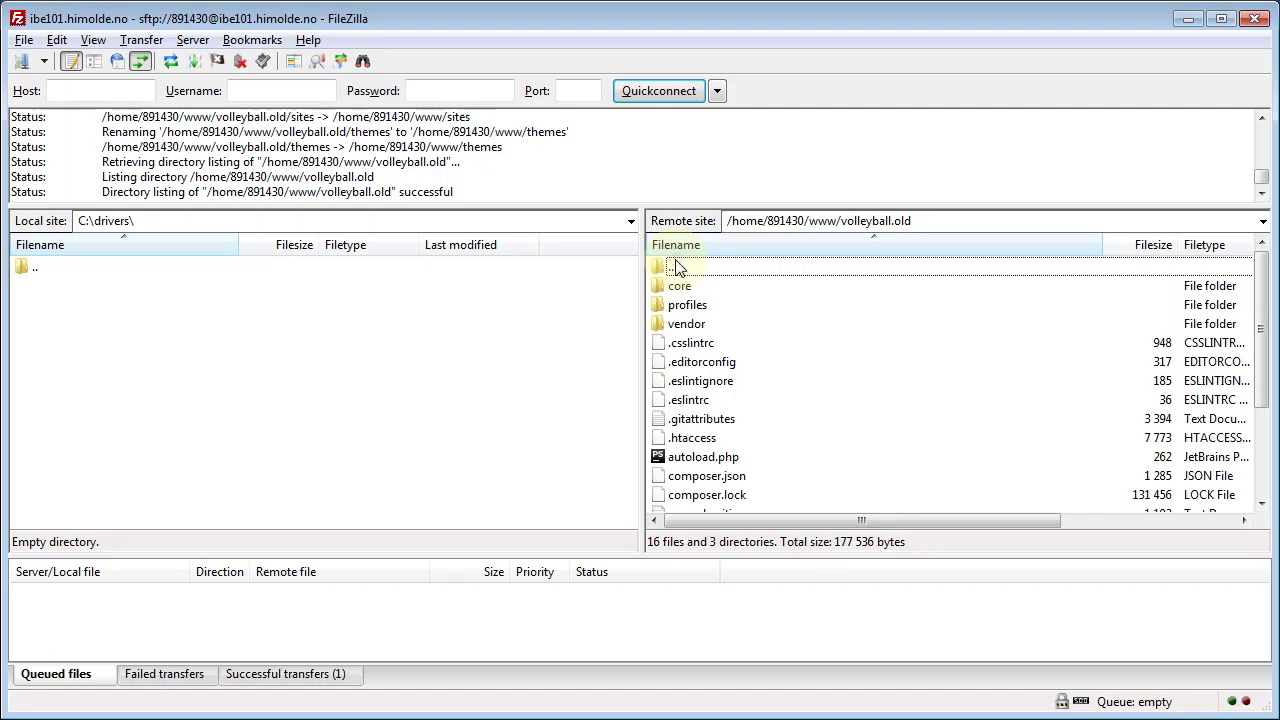
Return to the www folder and move the modules, sites and themes folders into volleyball.new
double_click(673, 268)
click(692, 287)
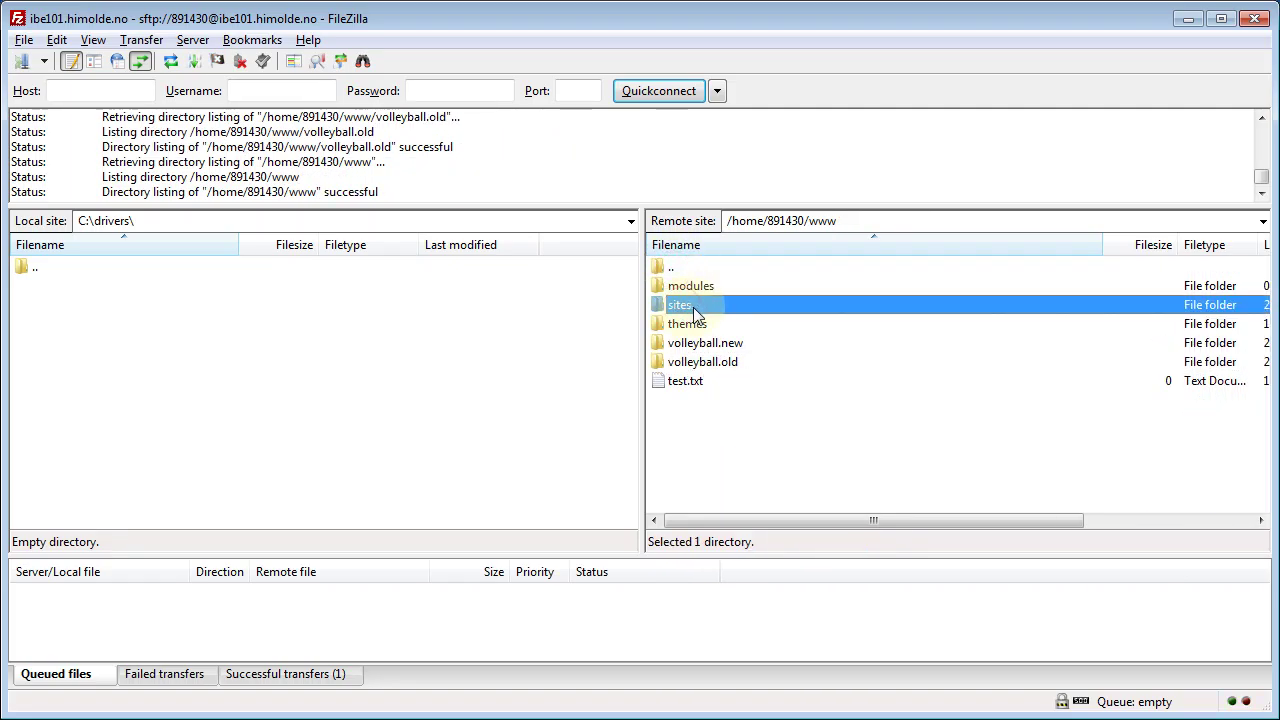
ctrl+click(690, 305)
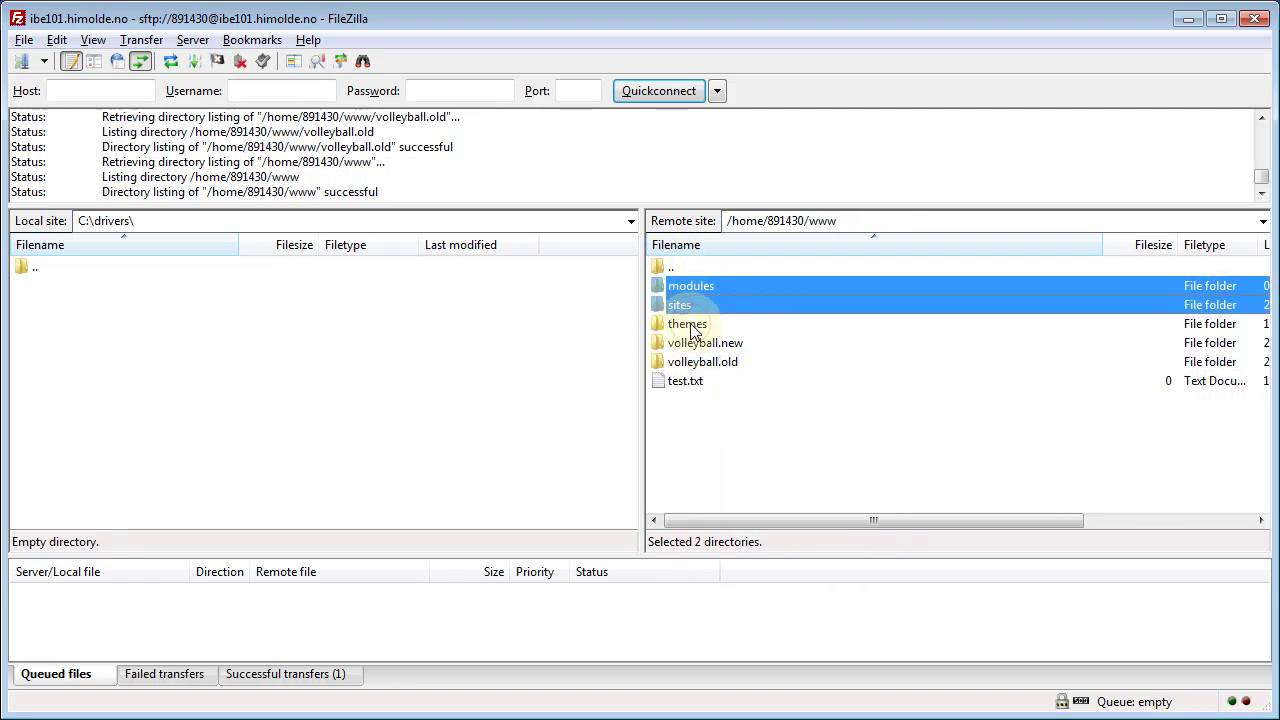
ctrl+click(694, 324)
drag(680, 287, 709, 352)
click(707, 302)
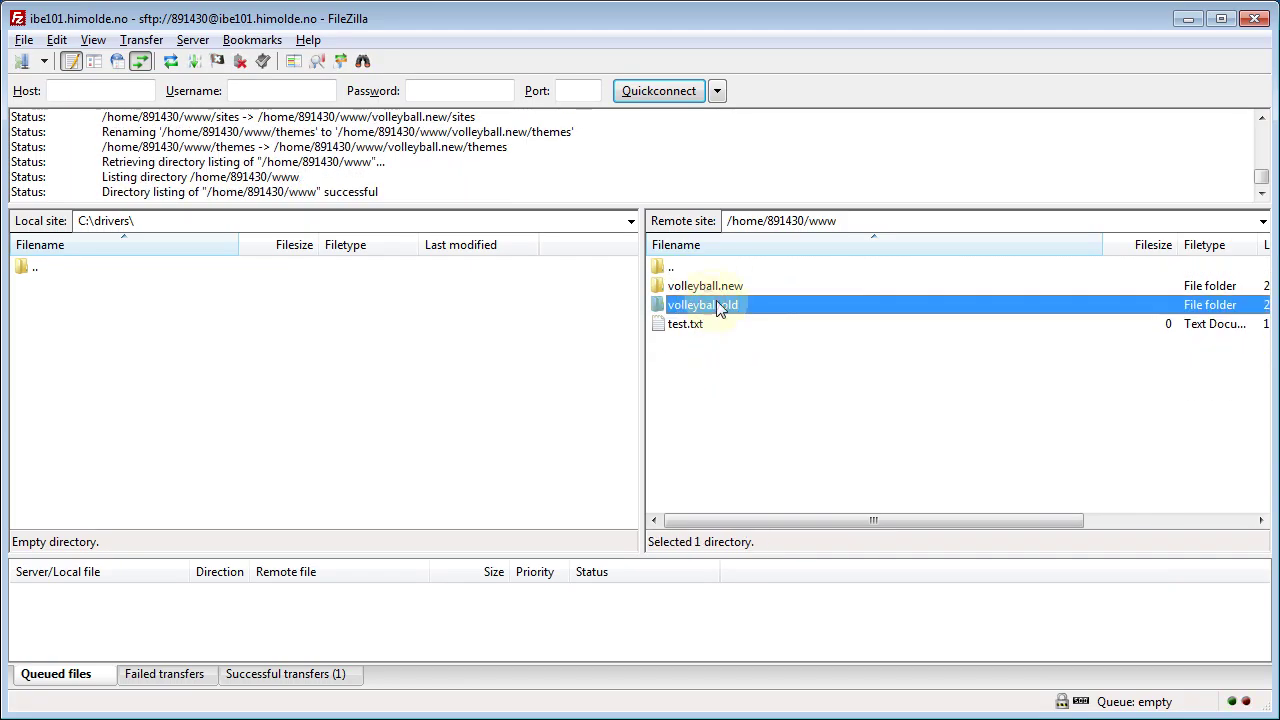
Examine the contents of the sites, modules and themes folders inside volleyball.new
click(710, 288)
double_click(709, 288)
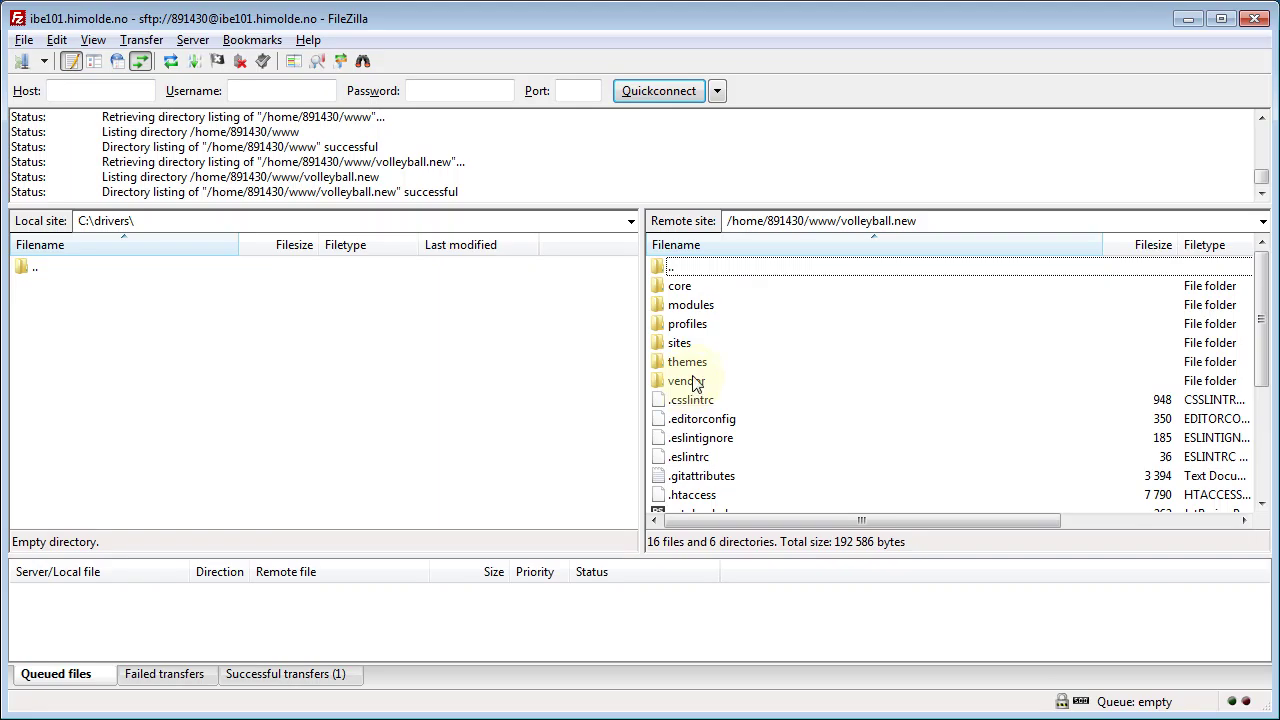
double_click(680, 343)
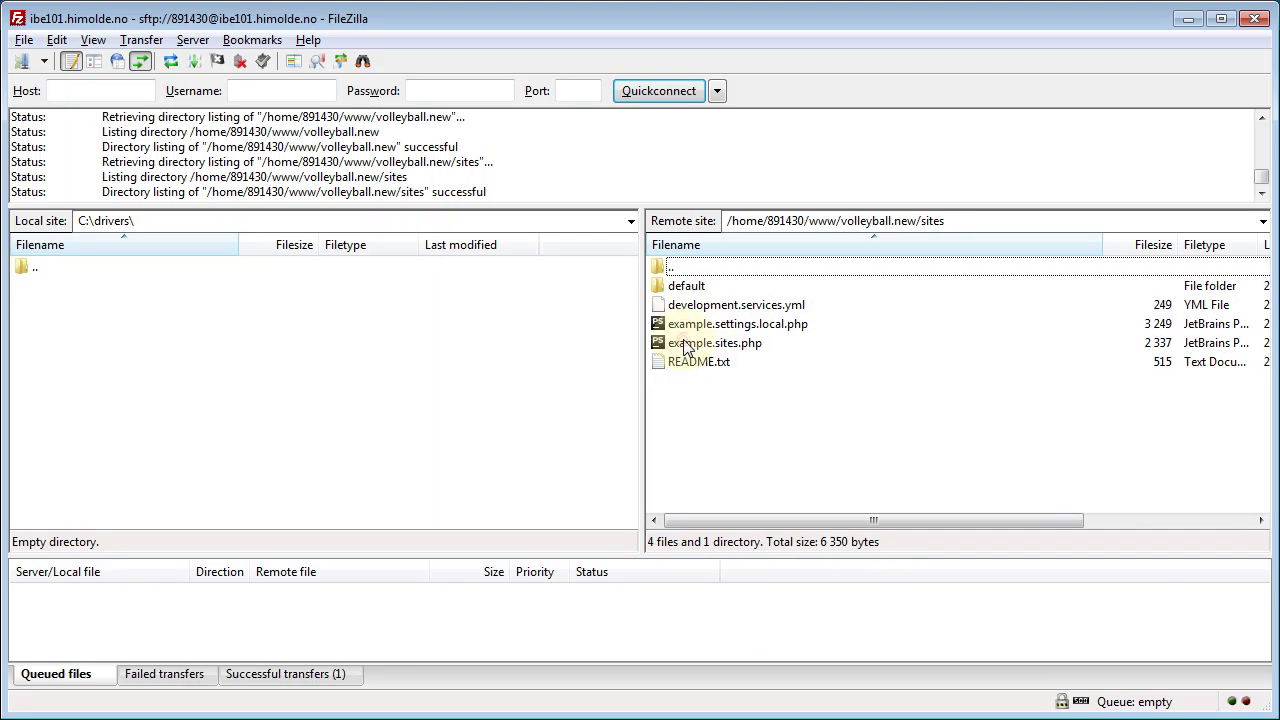
double_click(672, 266)
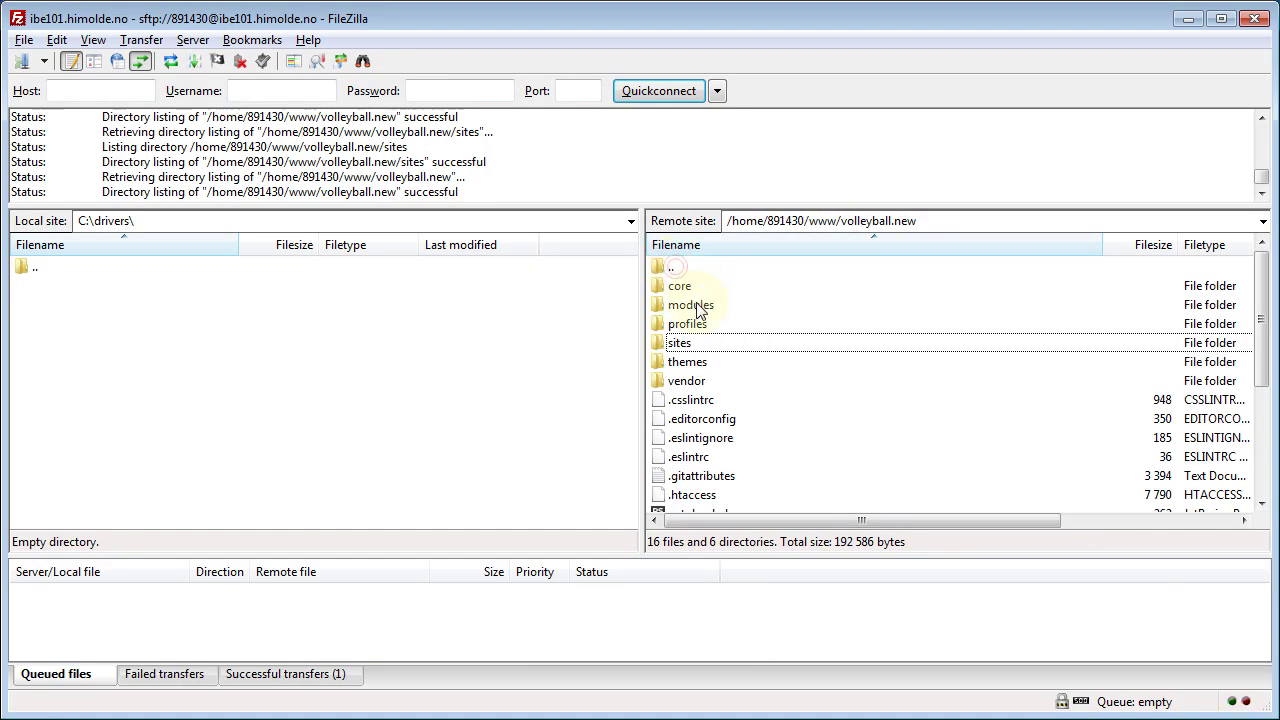
double_click(692, 305)
double_click(675, 267)
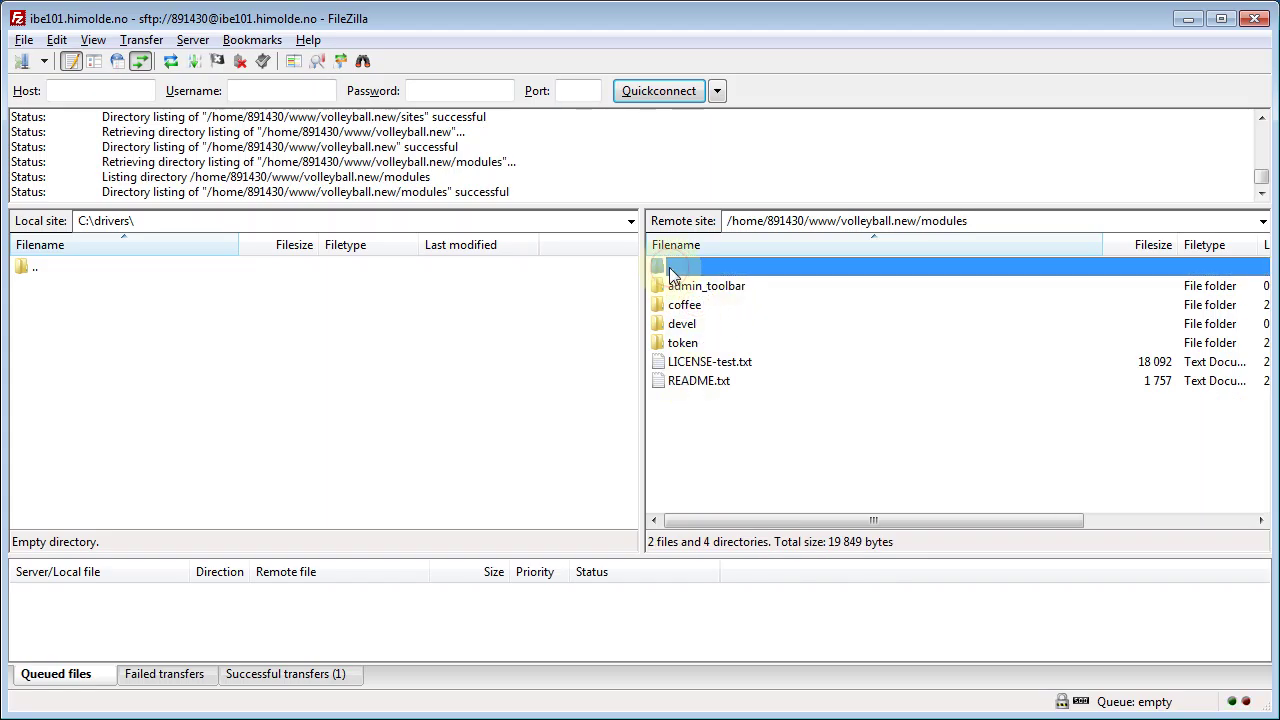
double_click(691, 363)
double_click(669, 268)
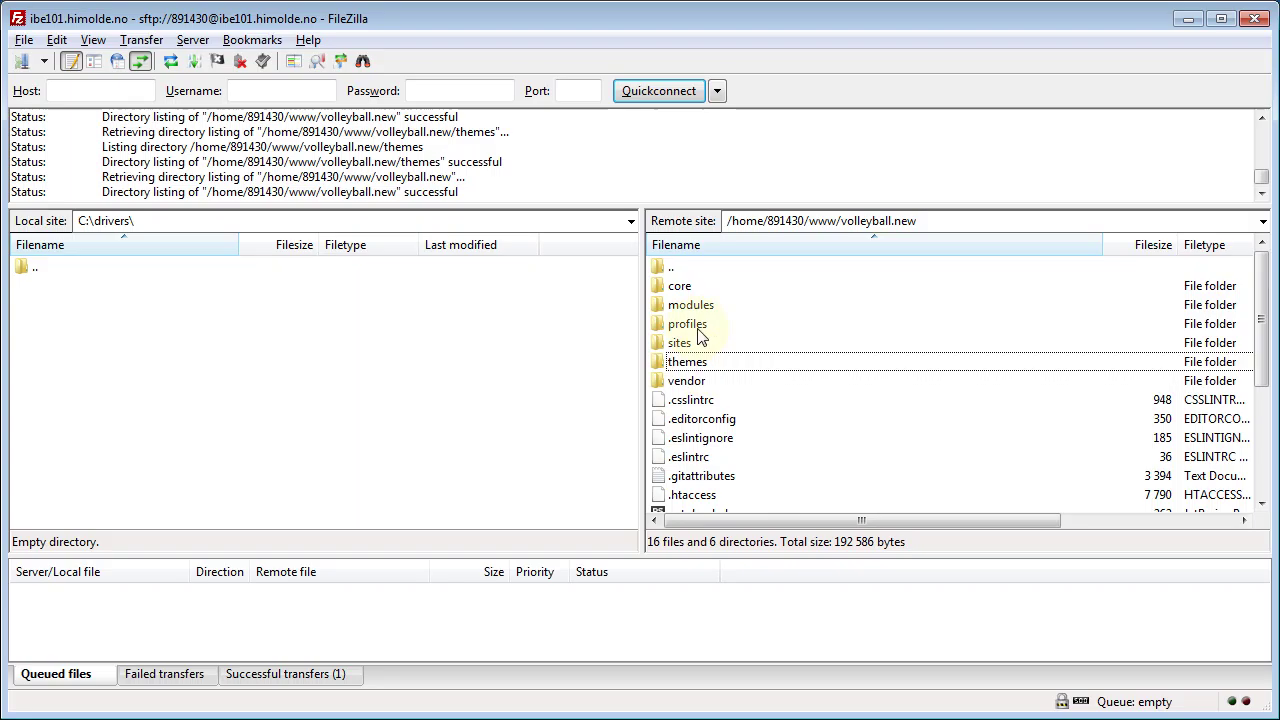
Go back to the www folder and rename the volleyball.new folder as volleyball
double_click(669, 266)
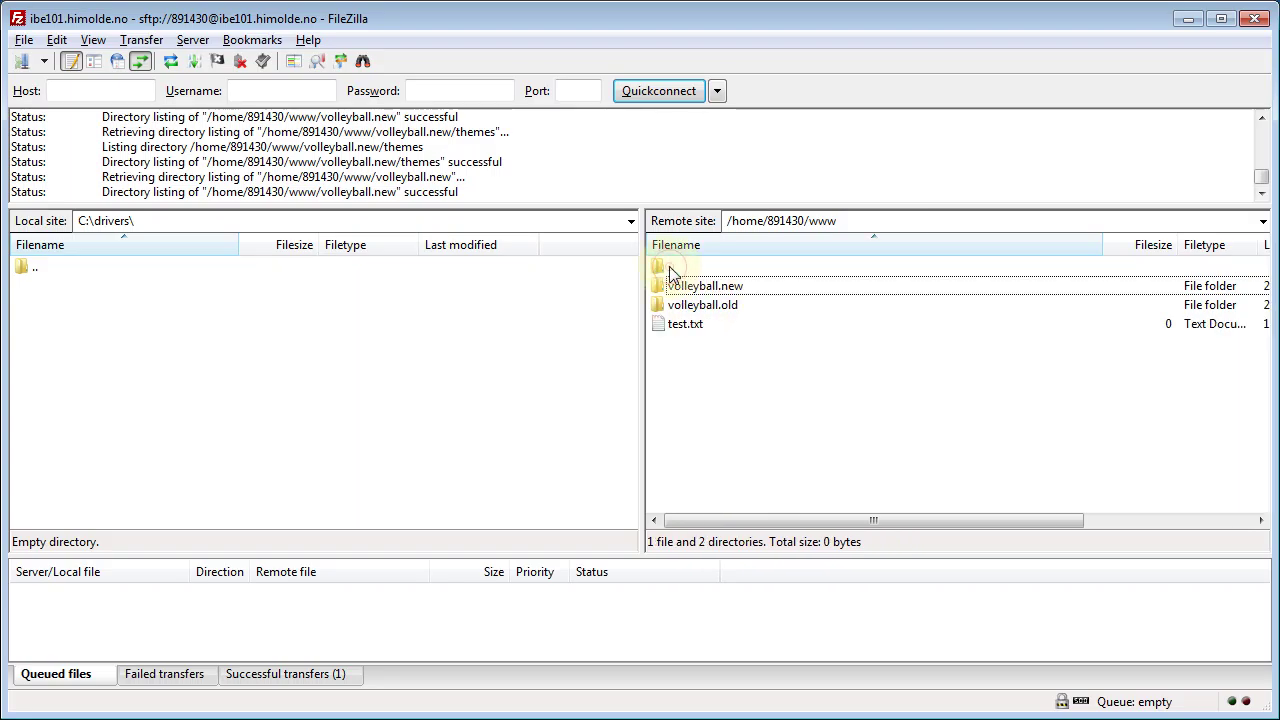
click(750, 287)
click(756, 287)
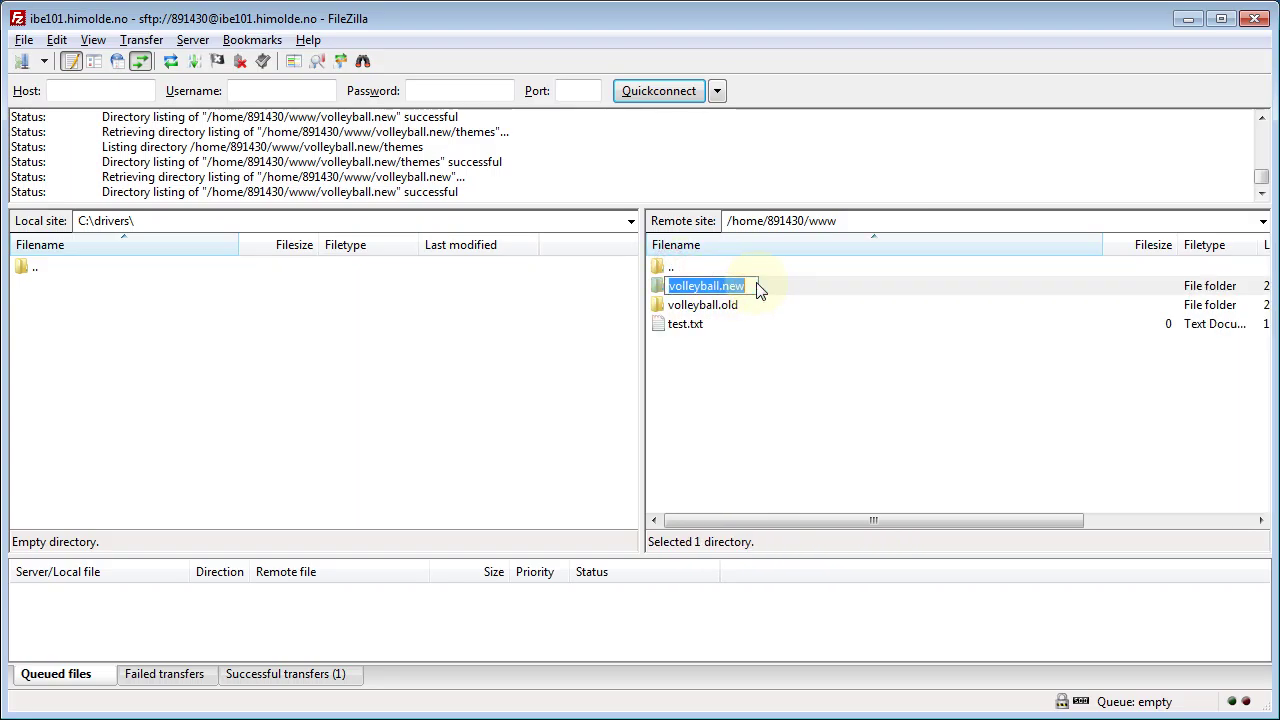
click(756, 287)
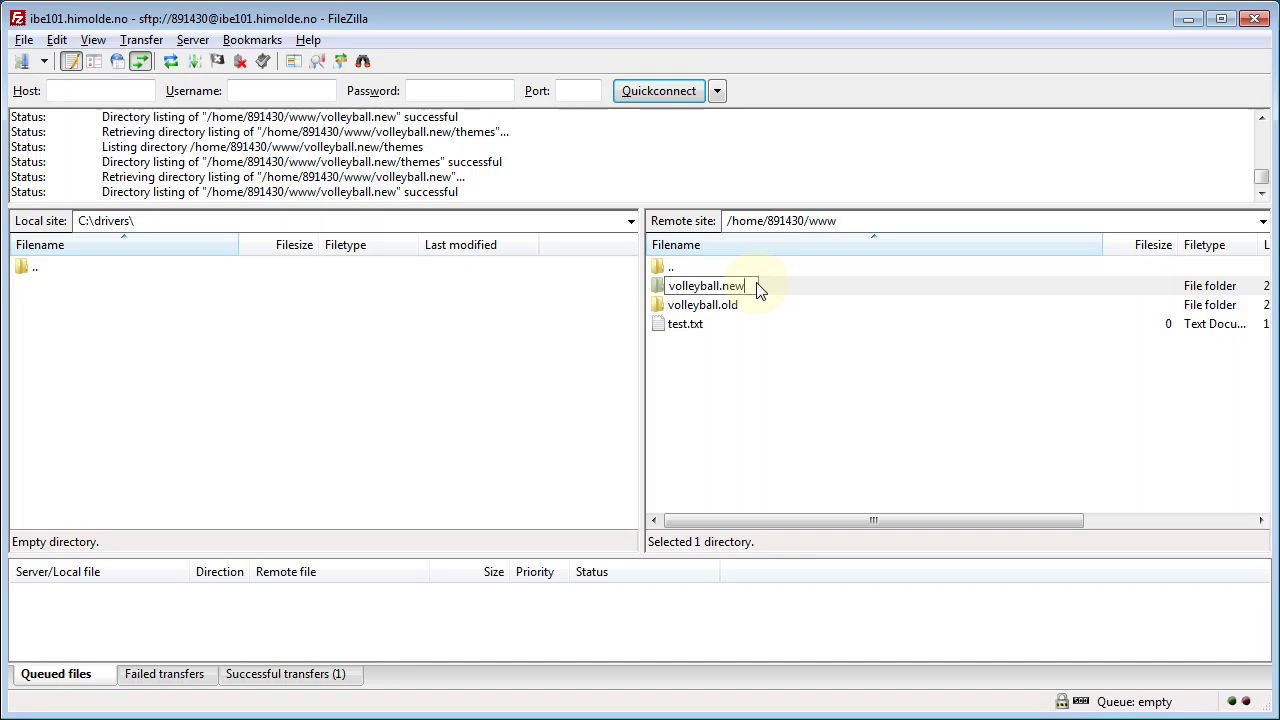
key(BackSpace)
key(BackSpace)
key(BackSpace)
key(Return)
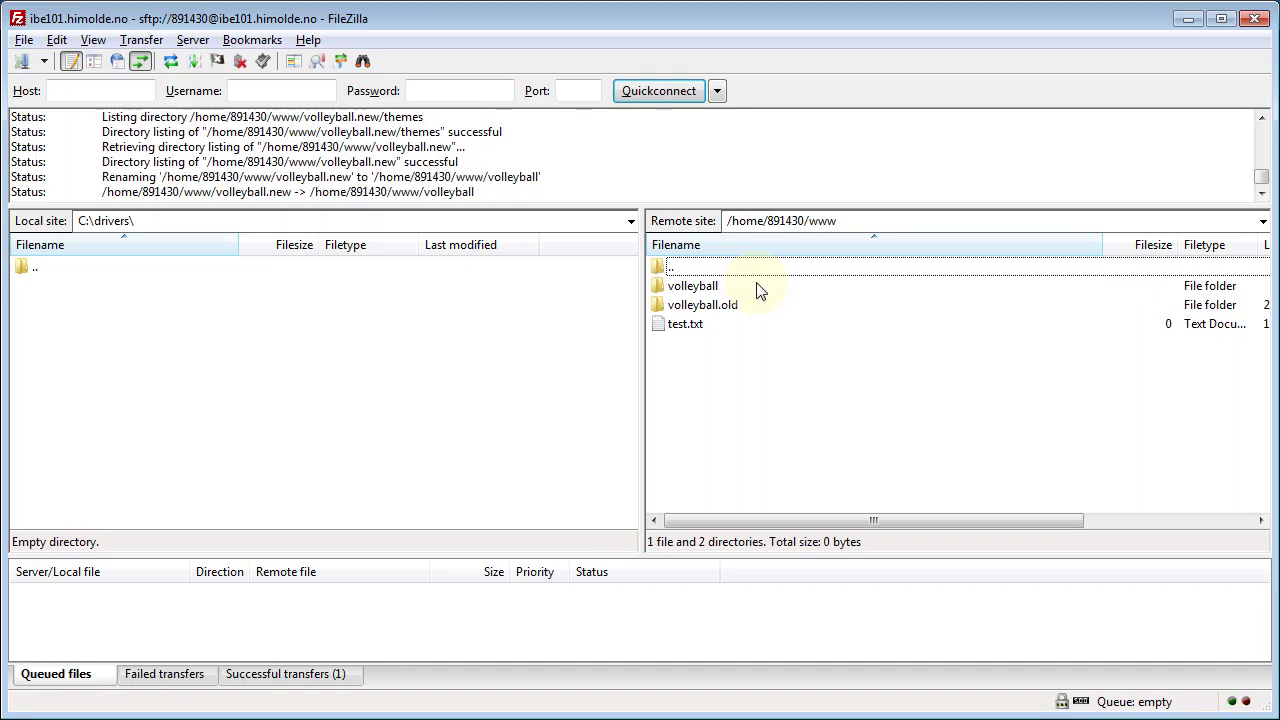
Switch to Chrome and load the volleyball site's admin/reports/status address again to test the new files
key(alt+Tab)
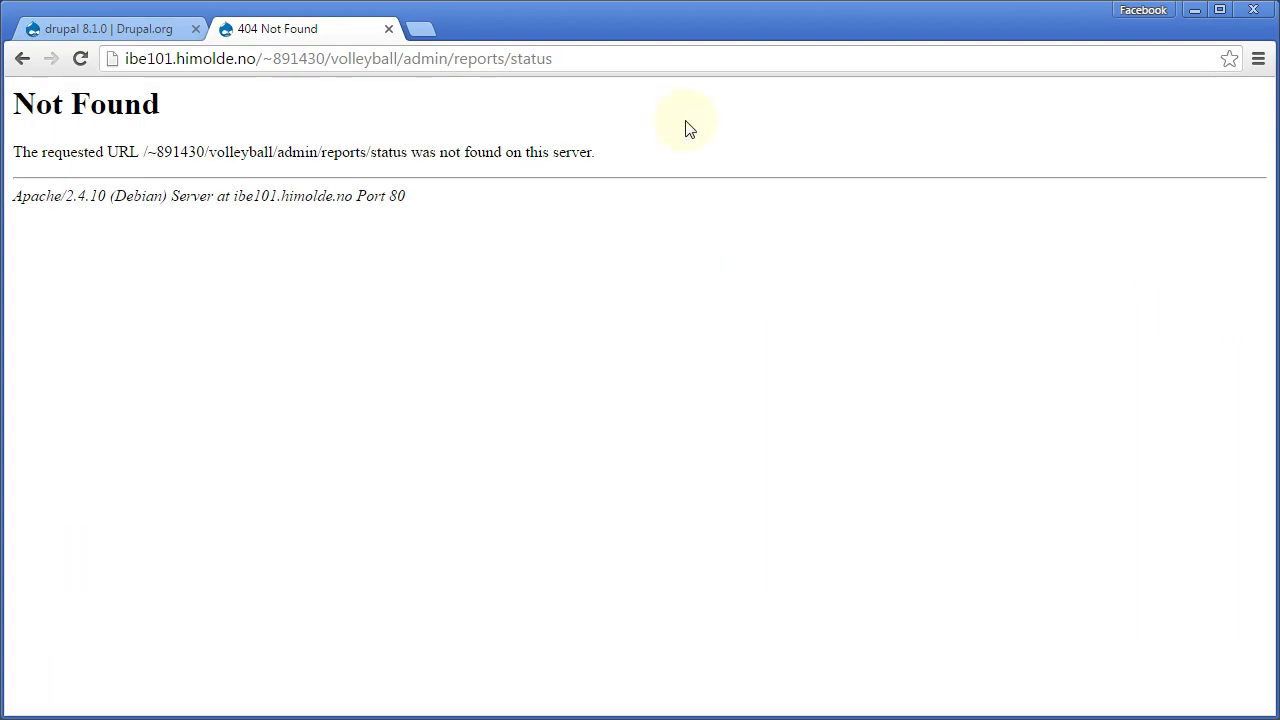
click(583, 57)
key(Return)
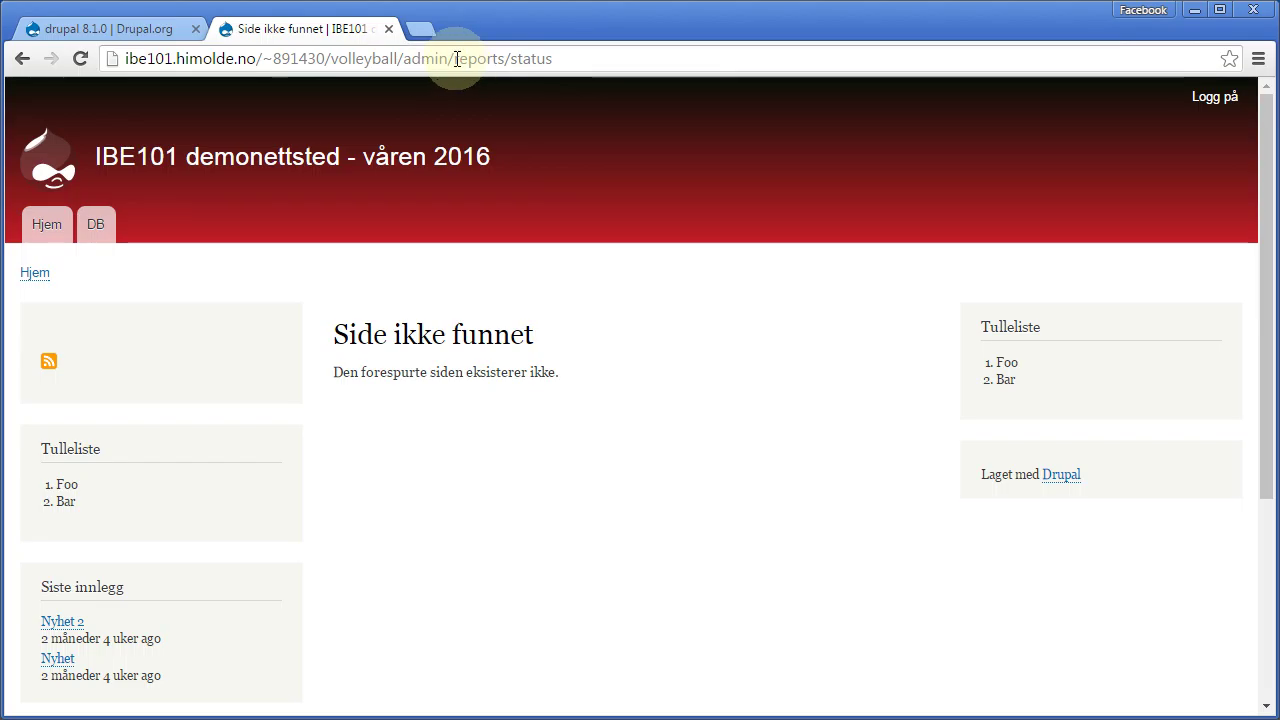
Switch to FileZilla and download the .htaccess file from the server's volleyball folder to C:\drivers
key(alt+Tab)
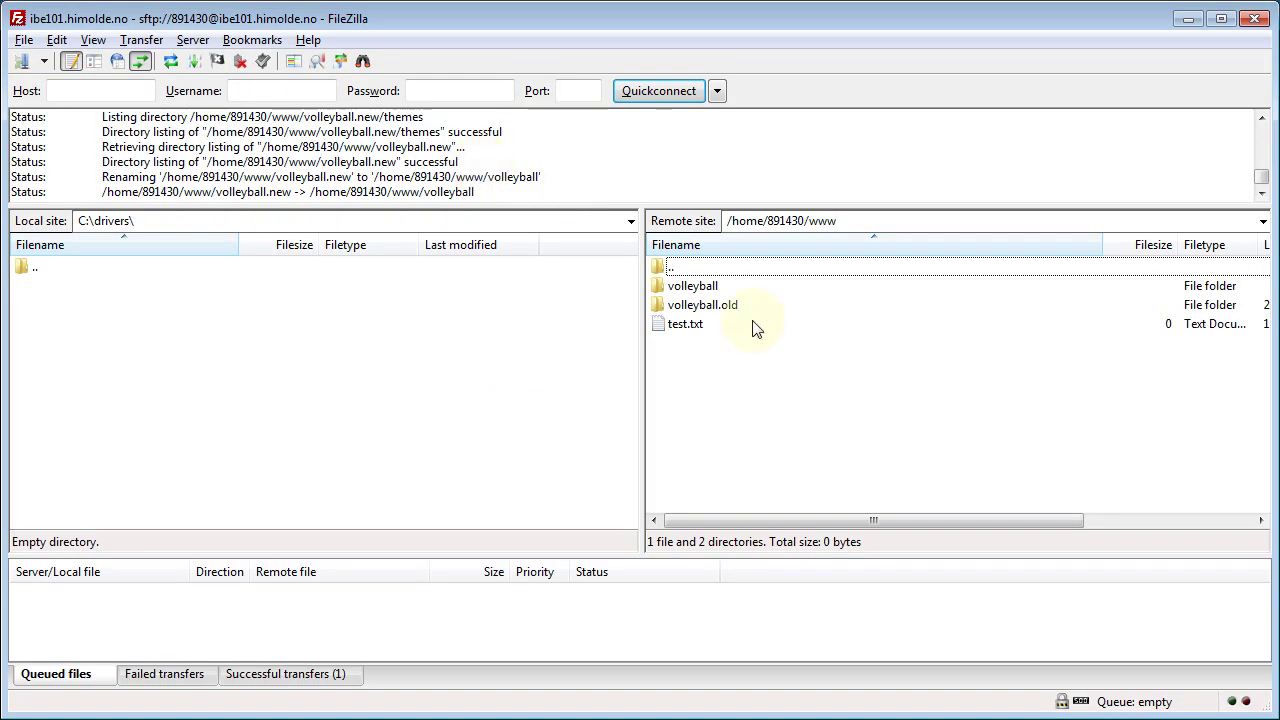
double_click(690, 287)
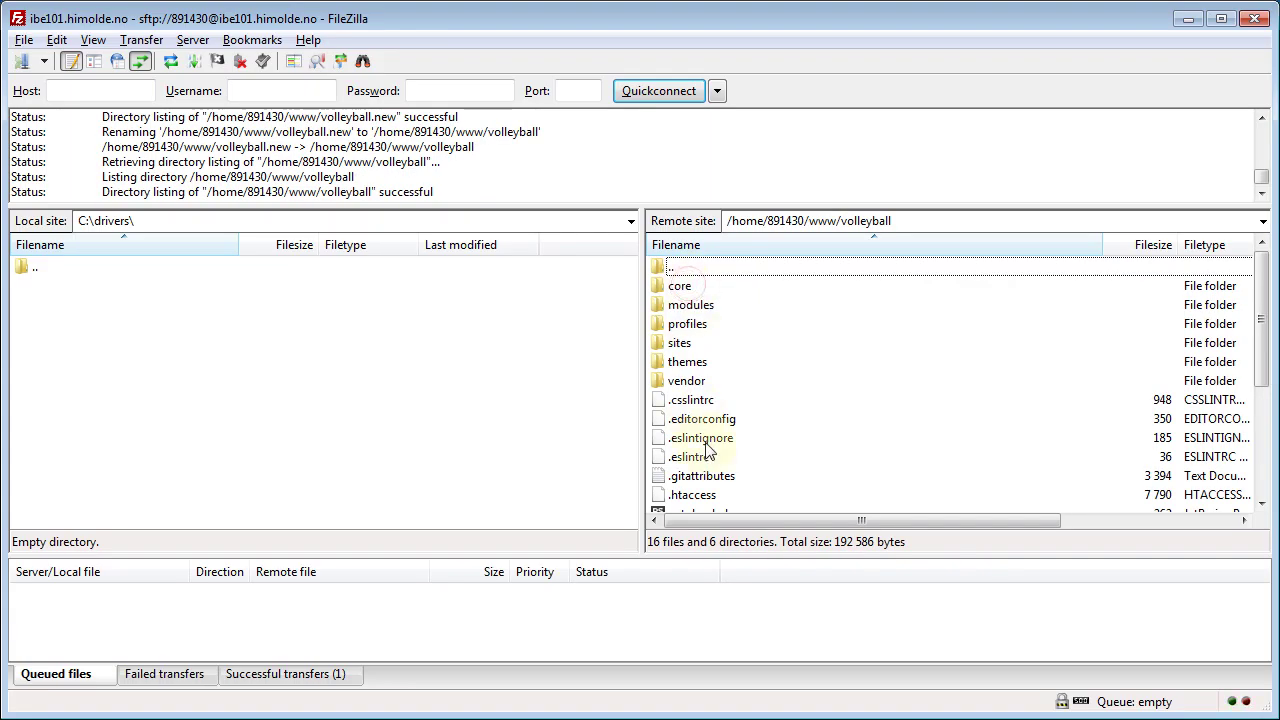
click(697, 499)
right_click(697, 500)
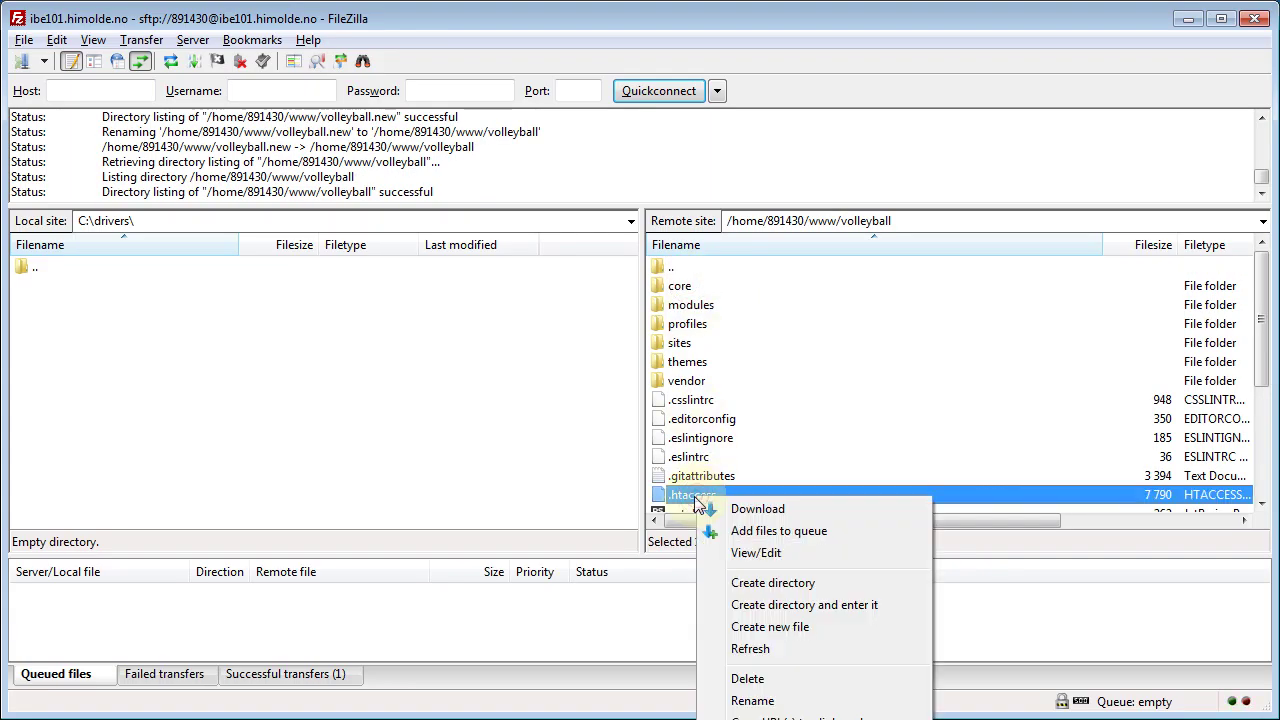
click(768, 512)
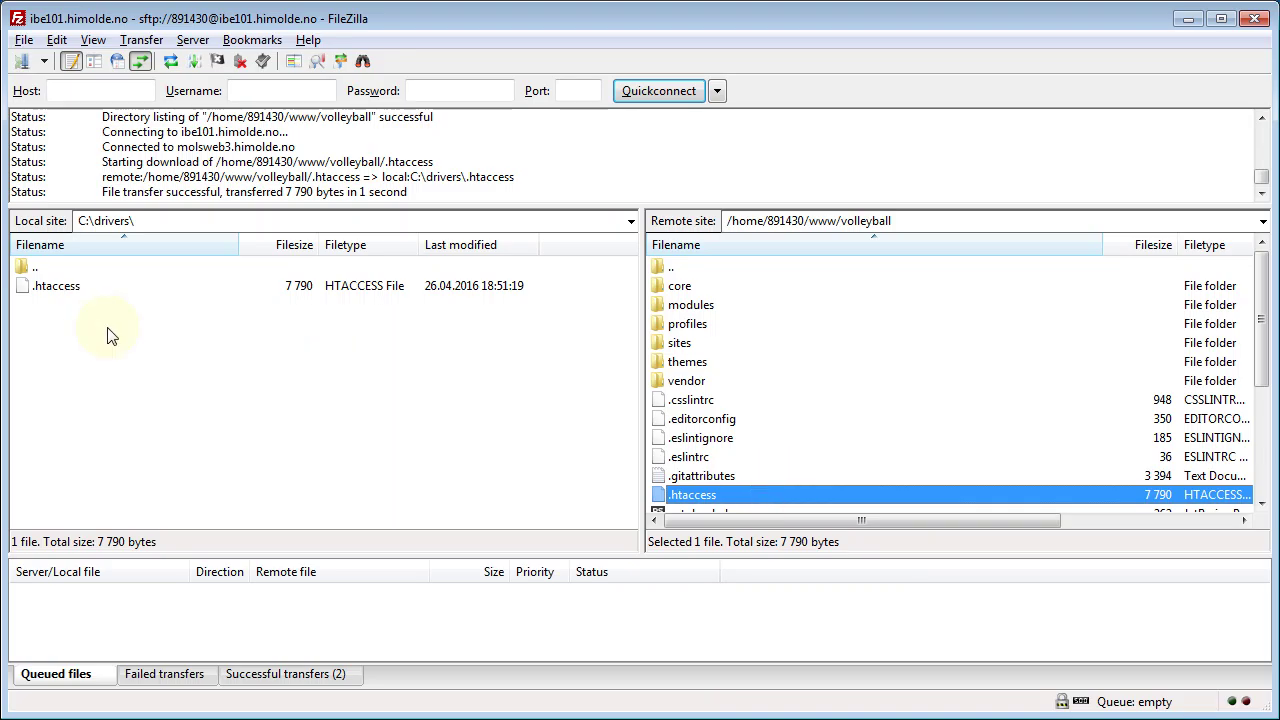
Switch to Windows Explorer, browse to C:\drivers and open the .htaccess file in Notepad++
key(super+e)
double_click(294, 146)
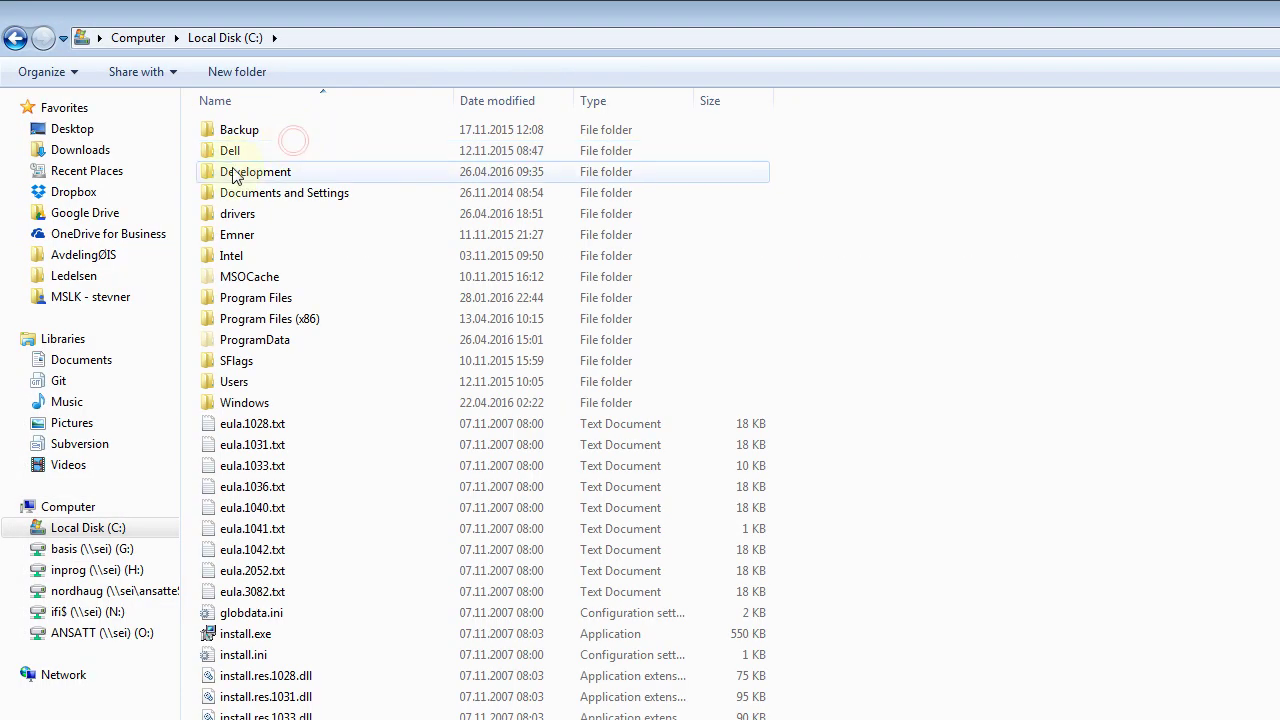
double_click(234, 213)
click(236, 132)
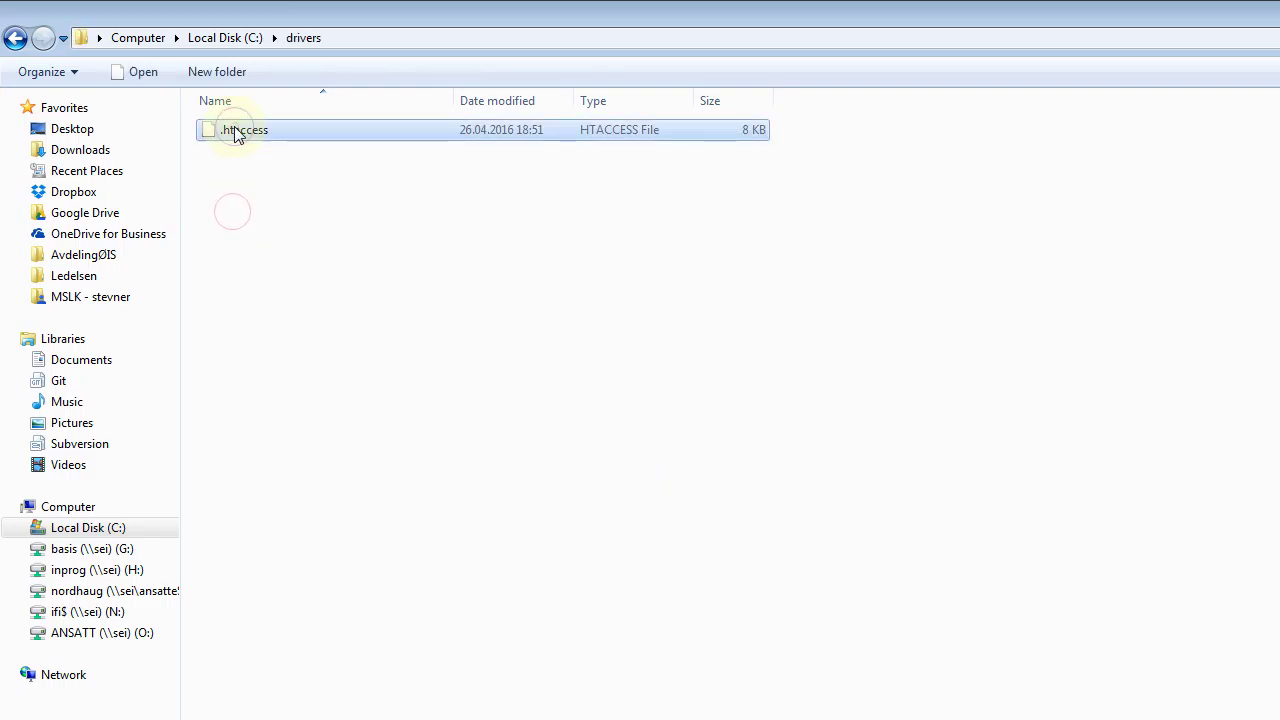
right_click(240, 130)
click(323, 185)
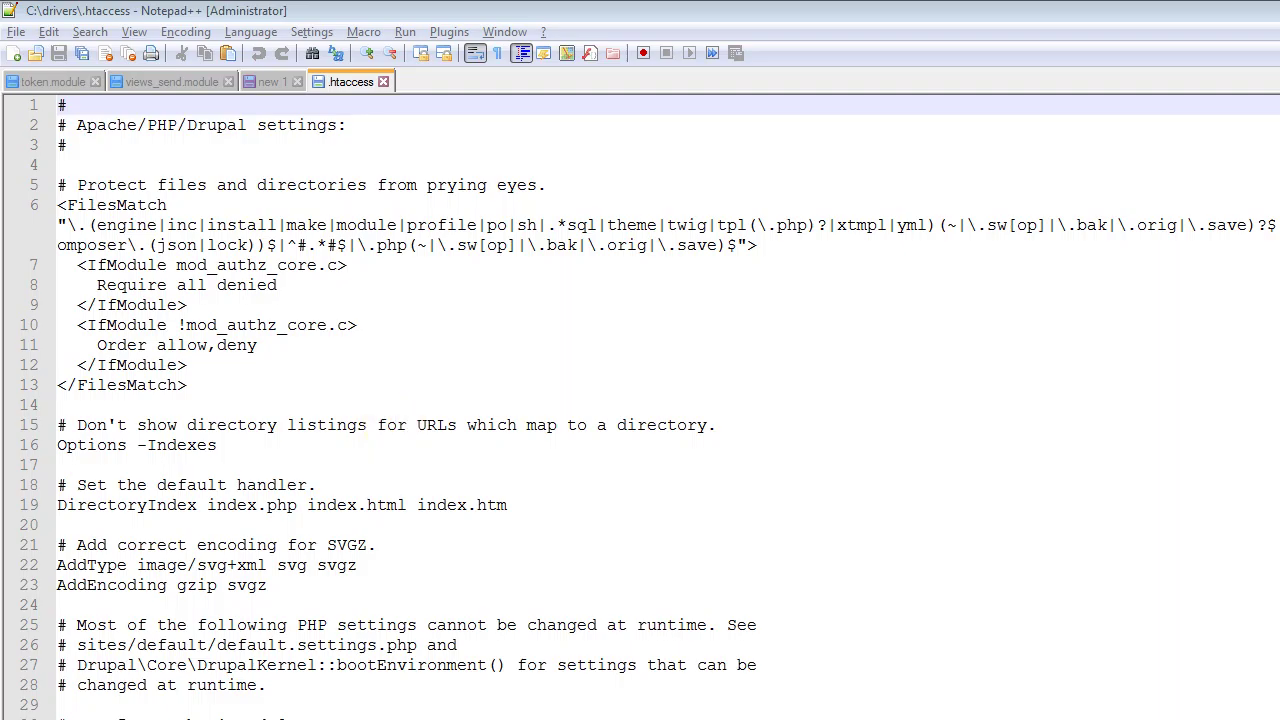
Find the RewriteBase /drupal example line in the .htaccess file and uncomment it
key(F3)
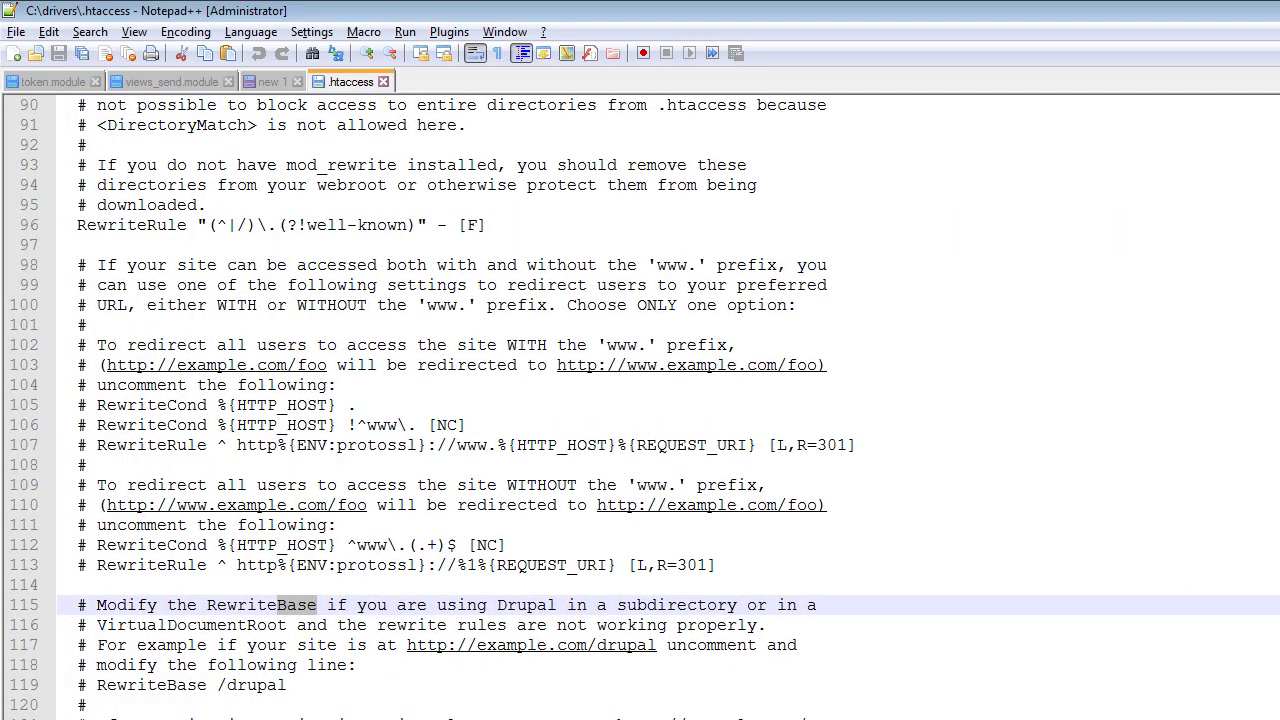
scroll(480, 565, down, 4)
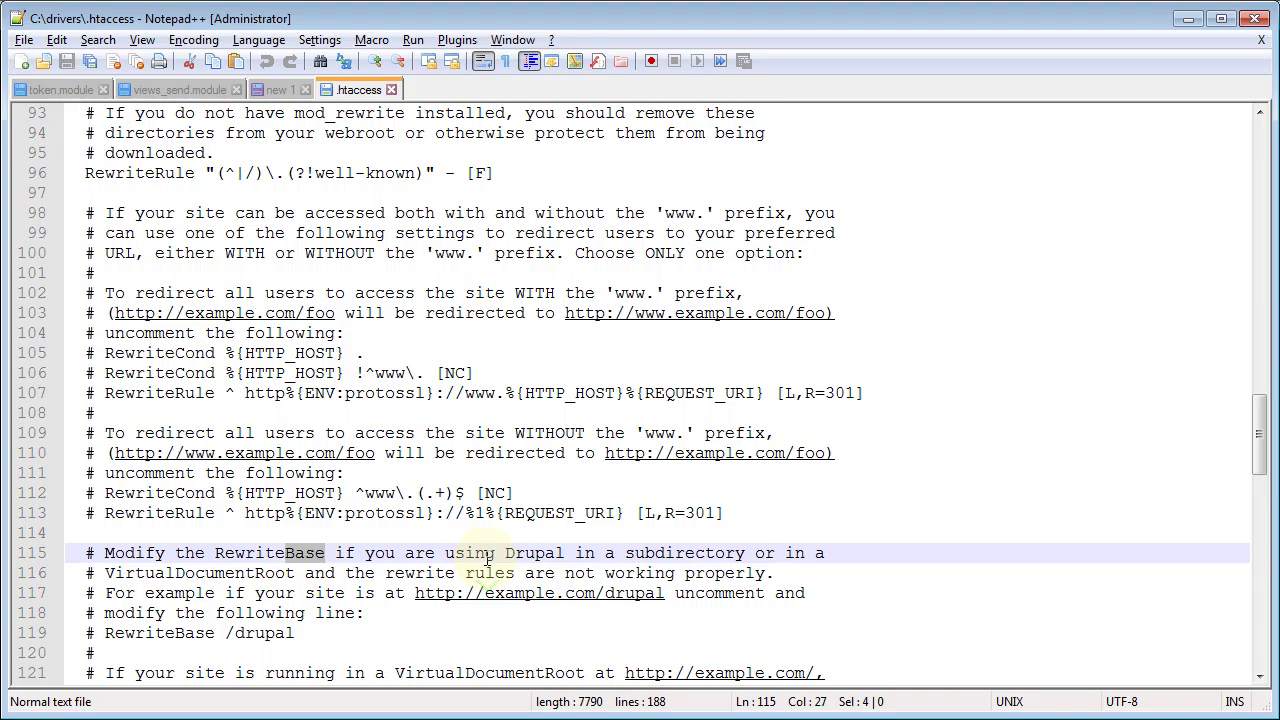
click(107, 453)
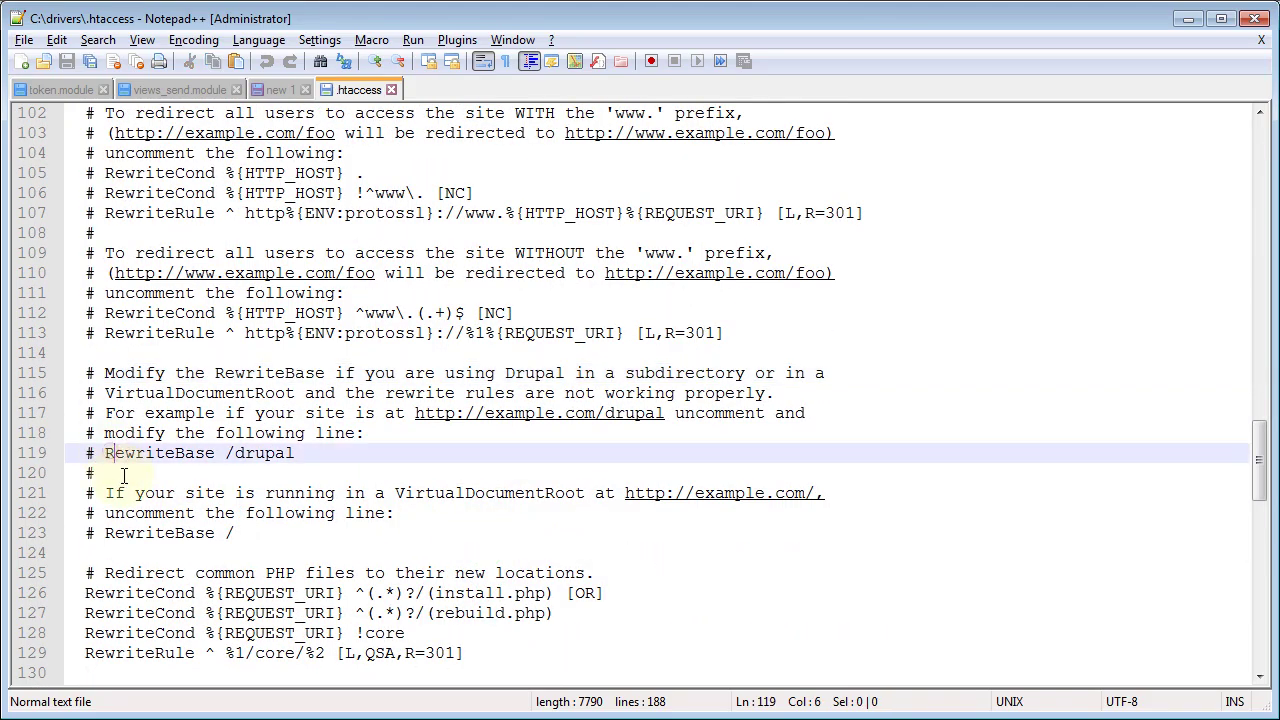
key(BackSpace)
key(BackSpace)
Replace drupal in the RewriteBase path with a tilde, the server account number and /volleyball/, then save the file and close the editor
key(End)
key(shift+Left)
key(shift+Left)
key(shift+Left)
key(shift+Left)
key(shift+Left)
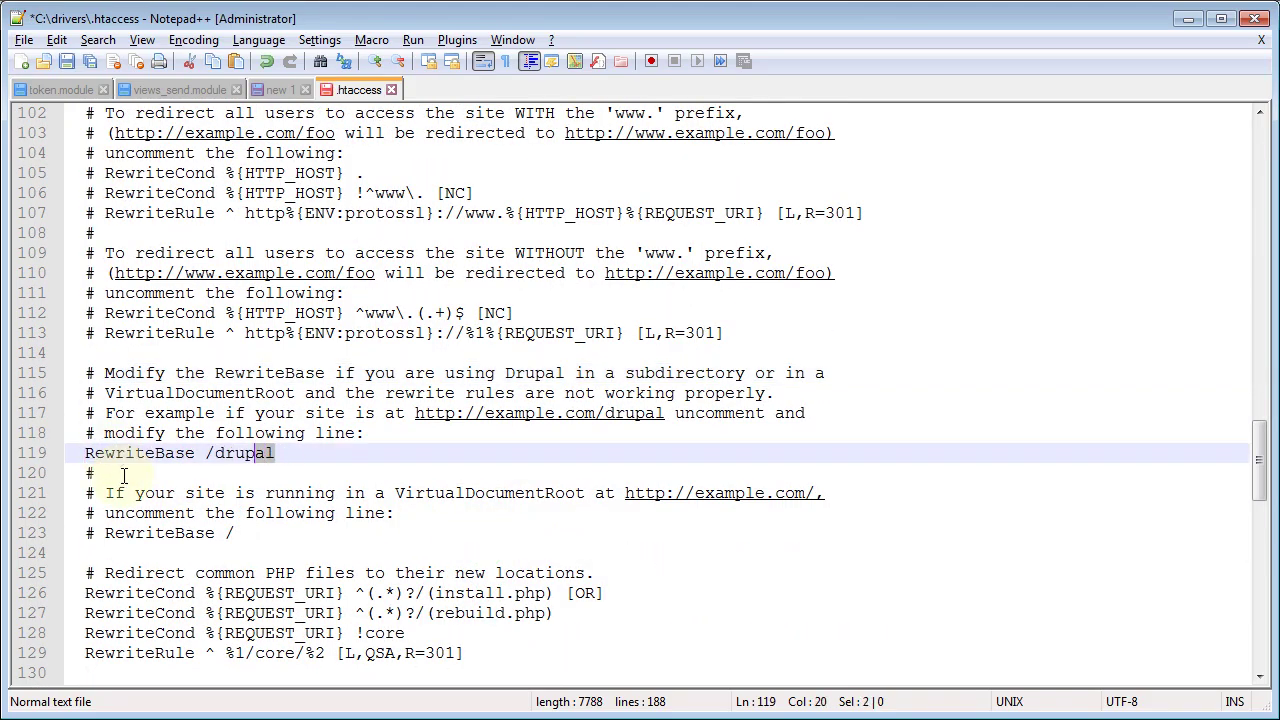
key(shift+Left)
text(~)
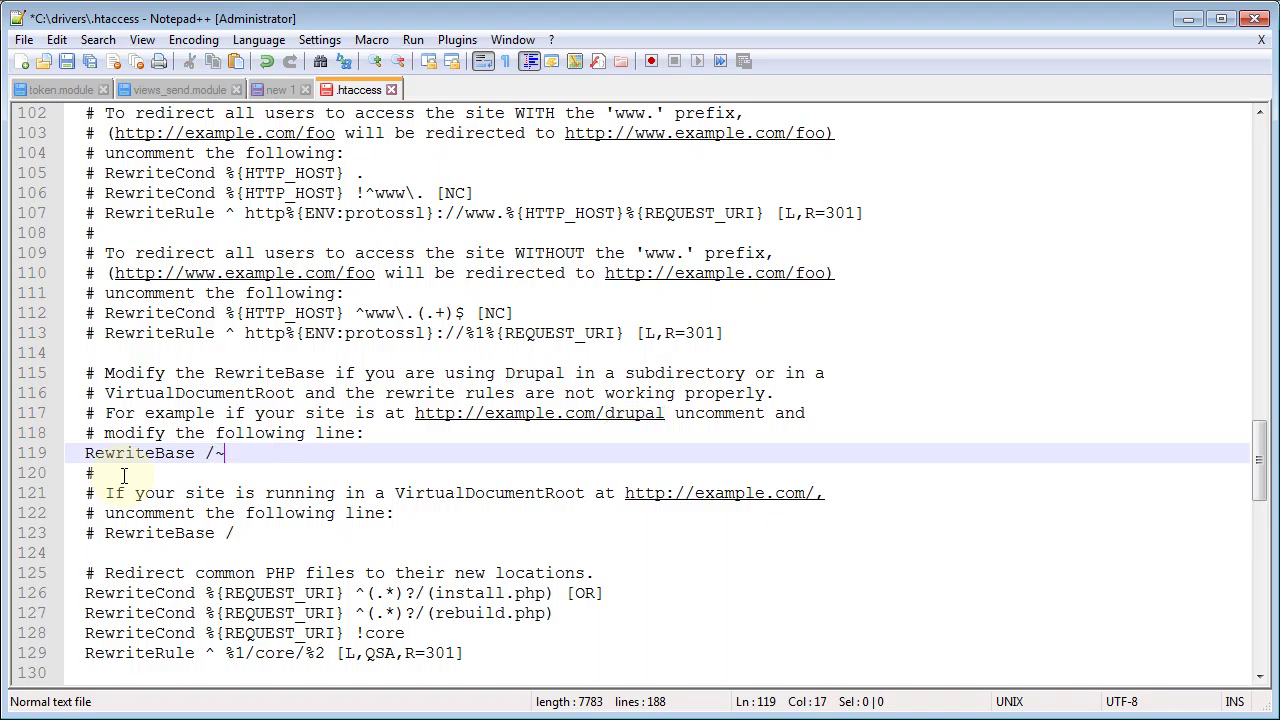
text(891430/volle)
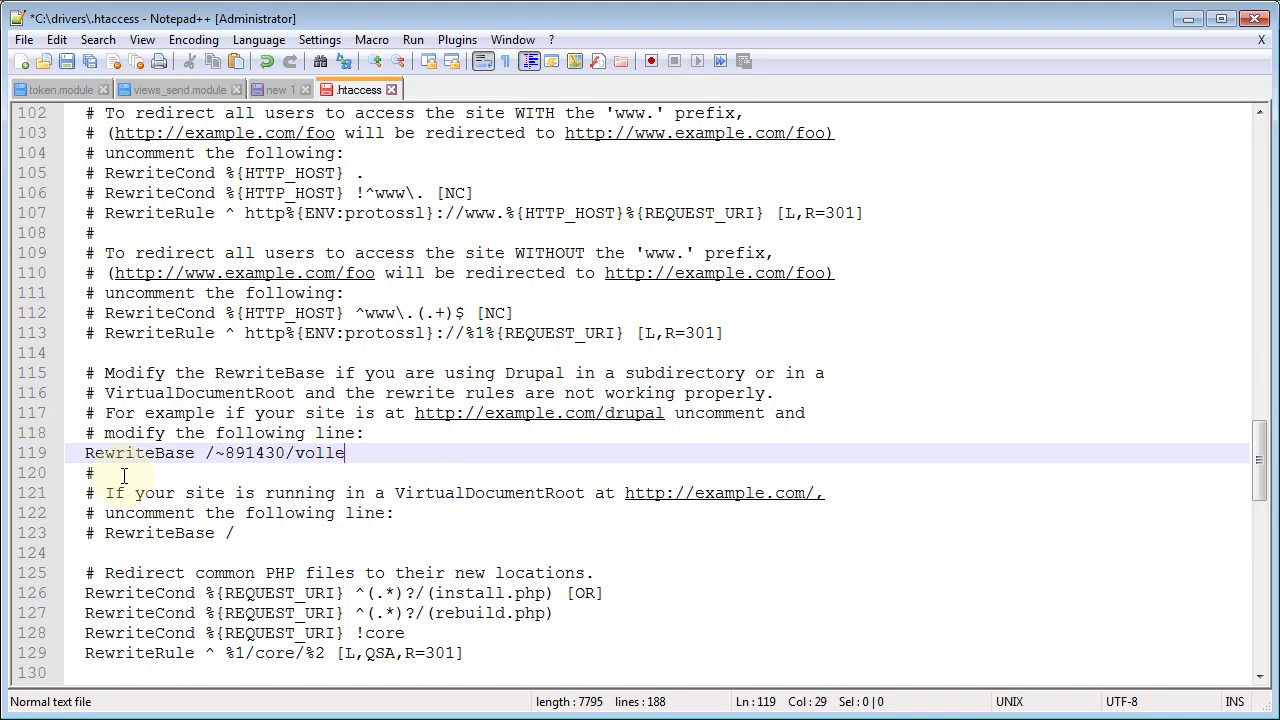
text(yball/()
key(BackSpace)
key(Delete)
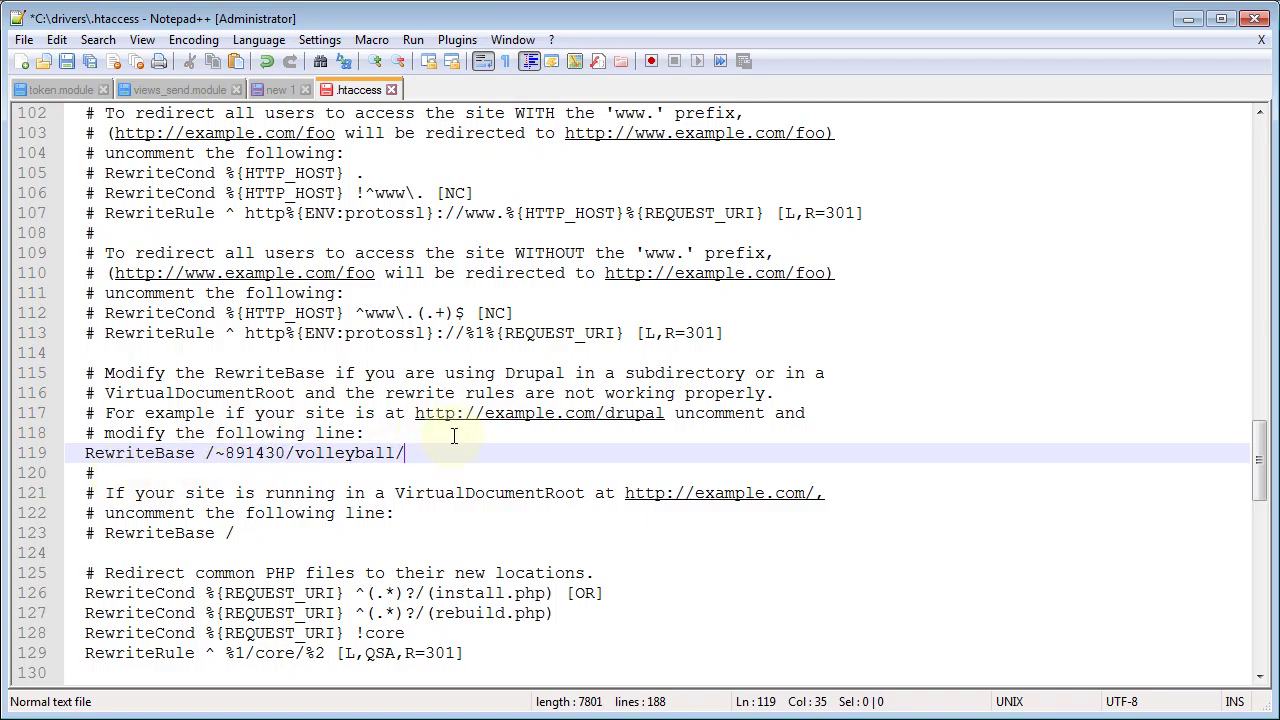
key(ctrl+s)
click(1254, 20)
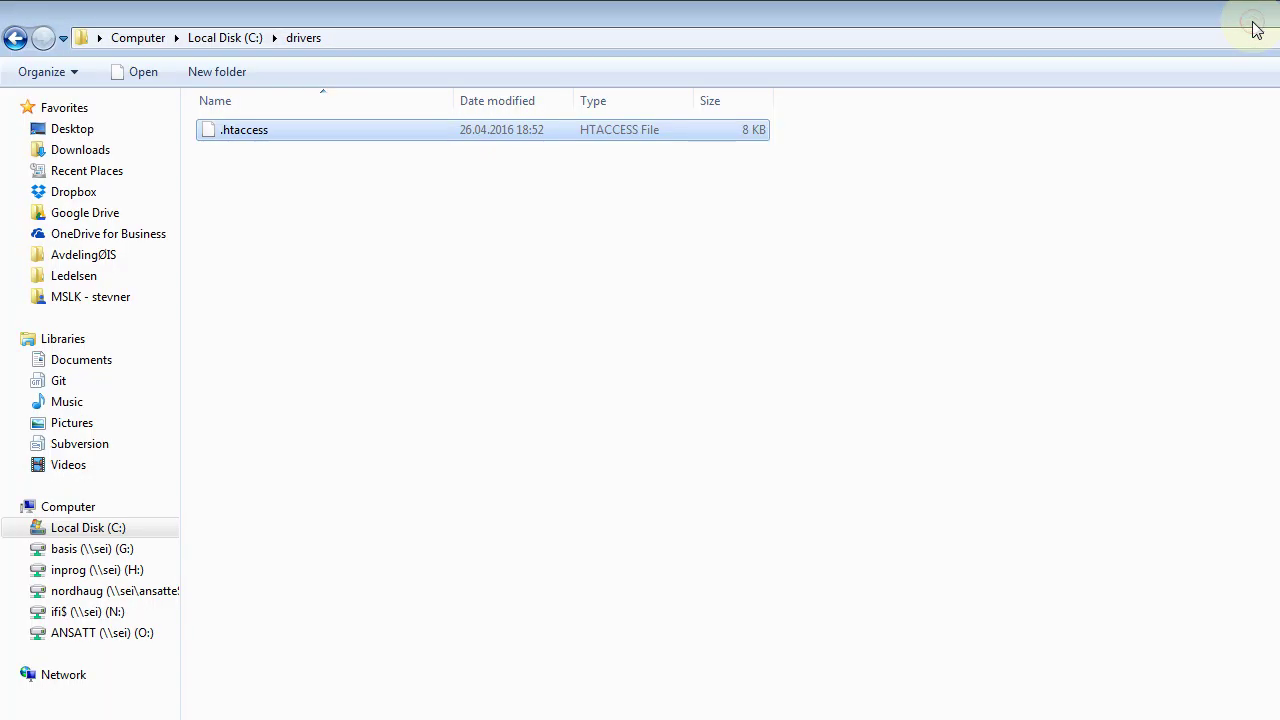
Switch to FileZilla and upload the edited .htaccess from C:\drivers to the server's volleyball folder, overwriting the existing file
key(alt+Tab)
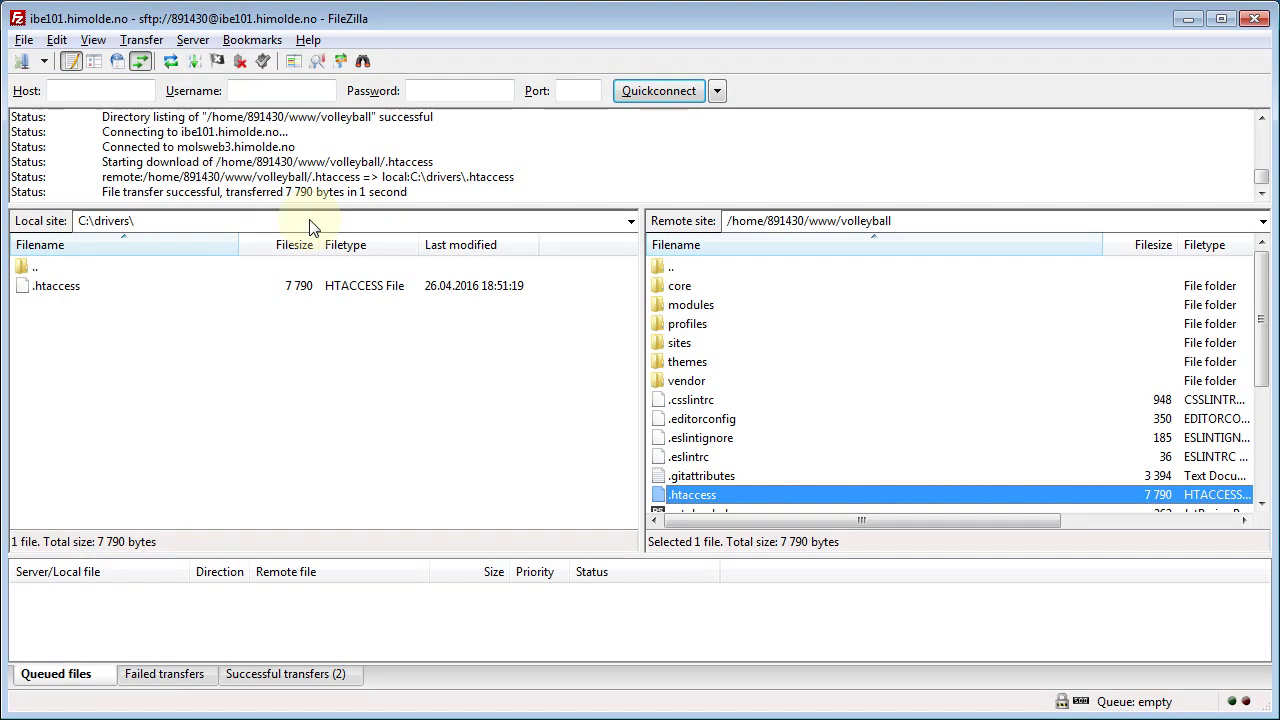
double_click(52, 287)
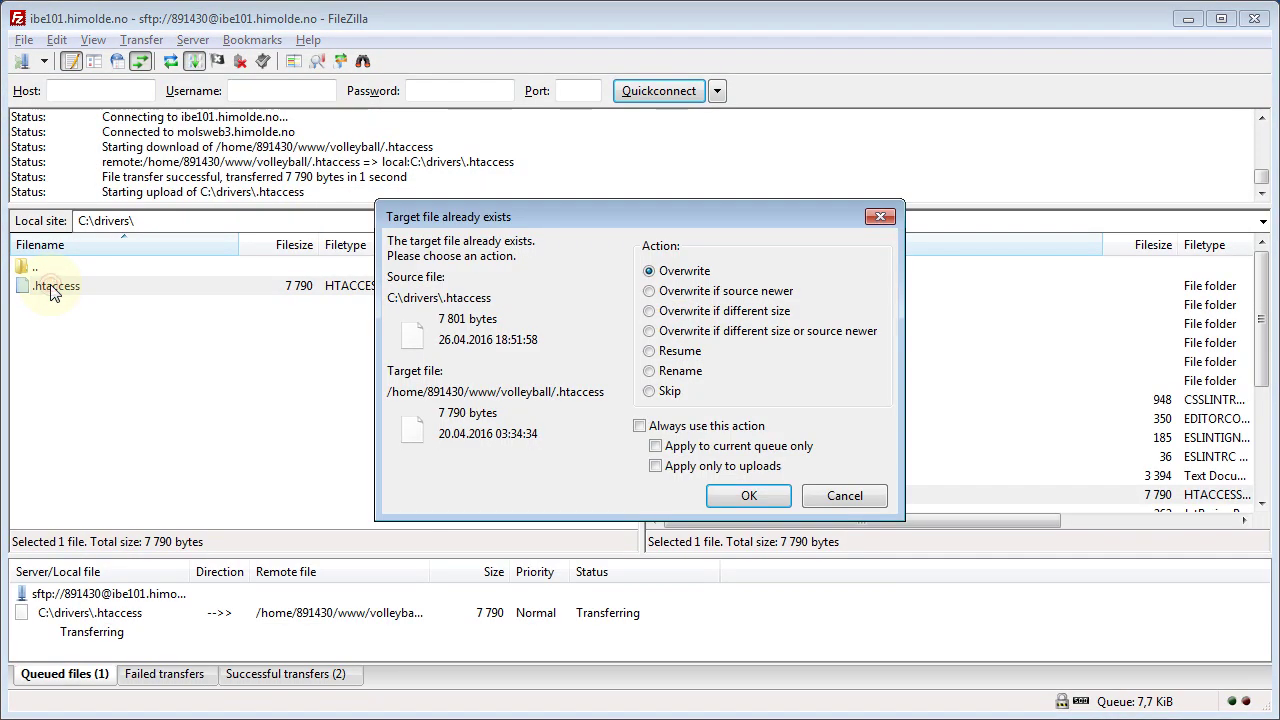
click(737, 503)
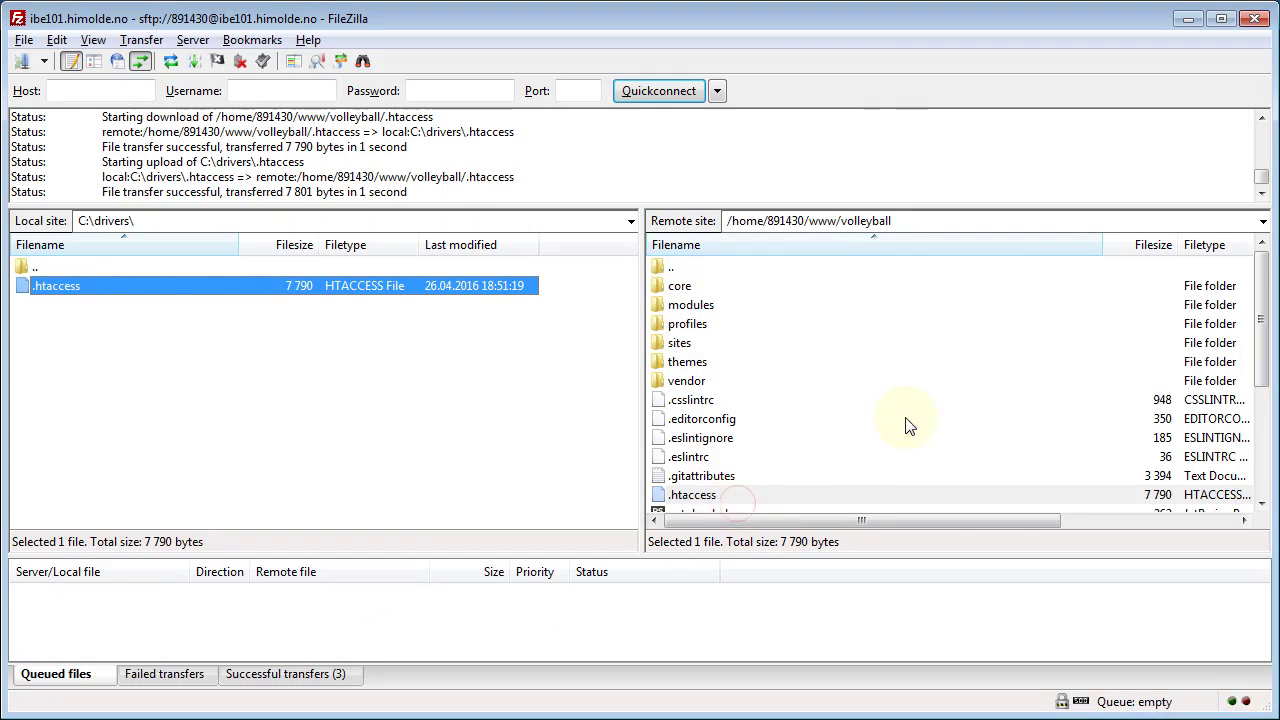
right_click(693, 497)
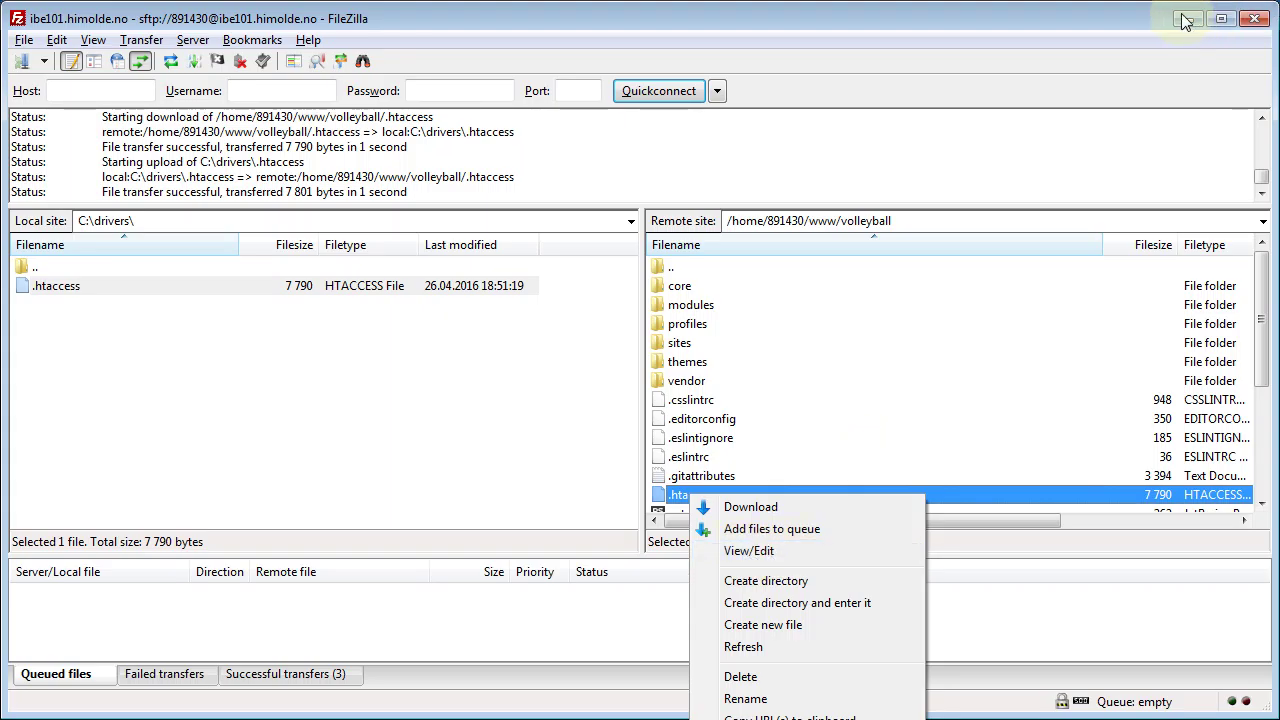
Switch to Chrome, reload the volleyball site's admin/reports/status page and check the Drupal version
key(alt+Tab)
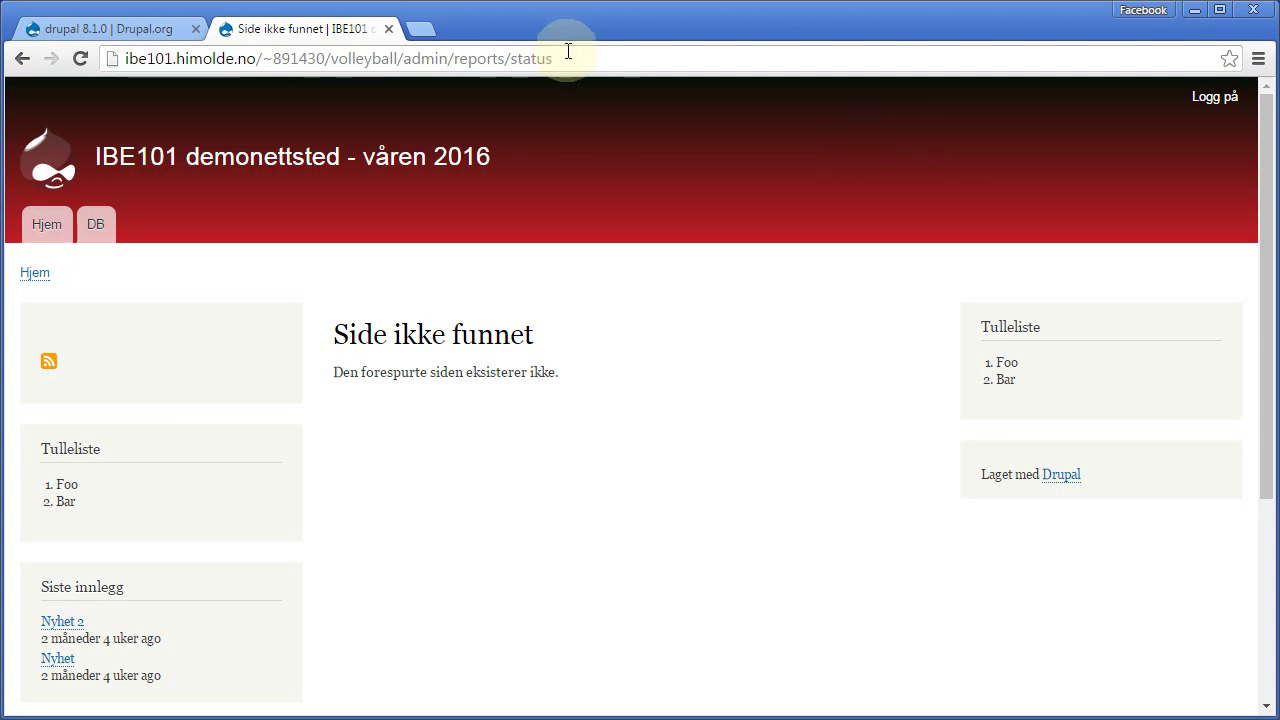
click(566, 53)
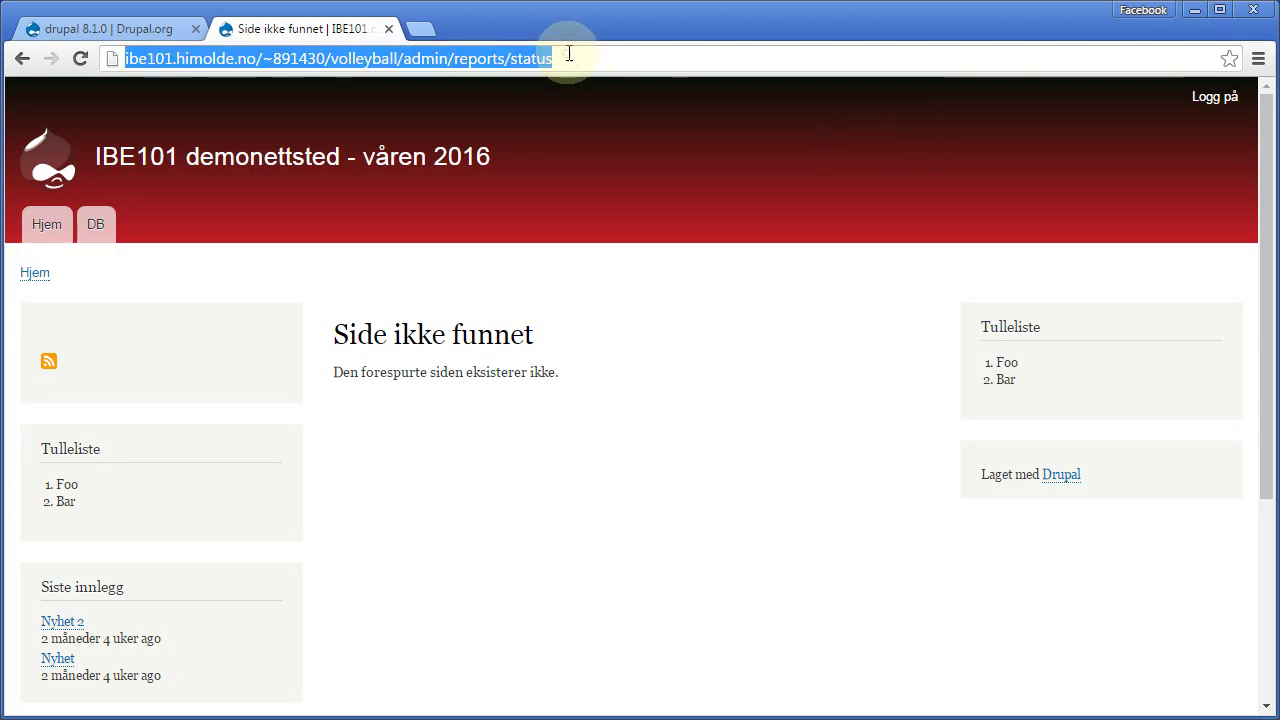
key(Return)
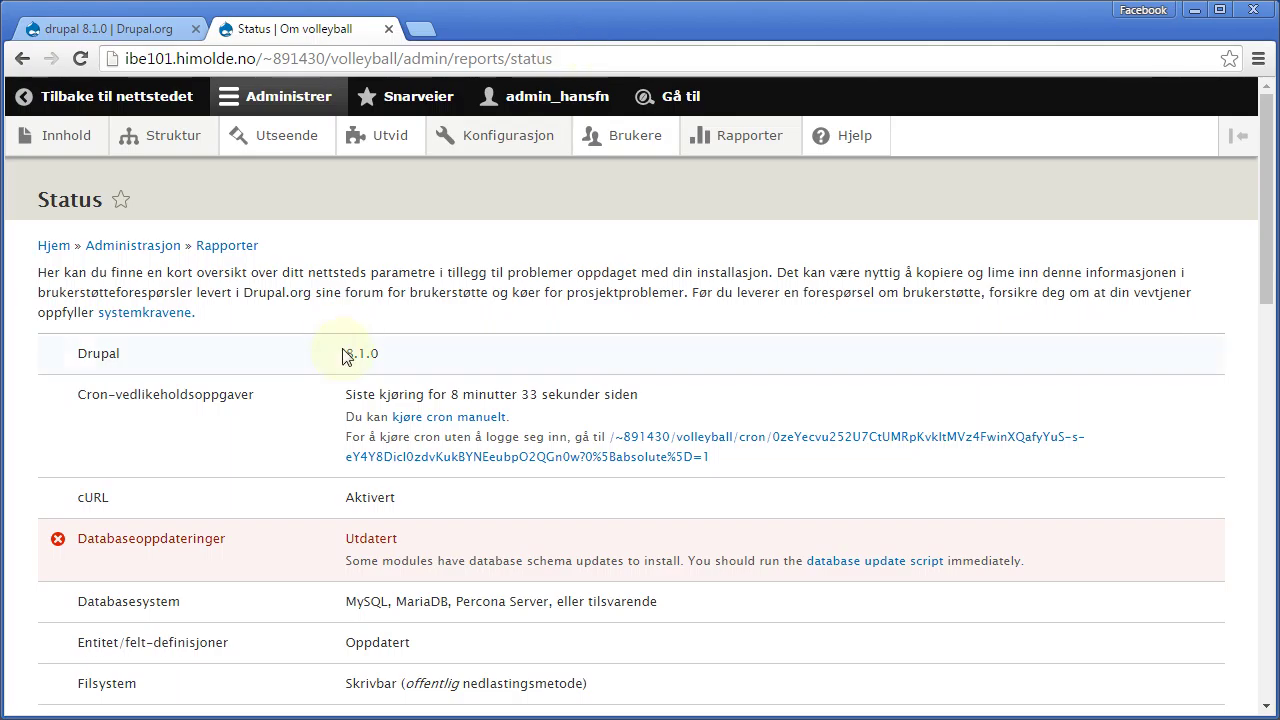
drag(348, 353, 391, 349)
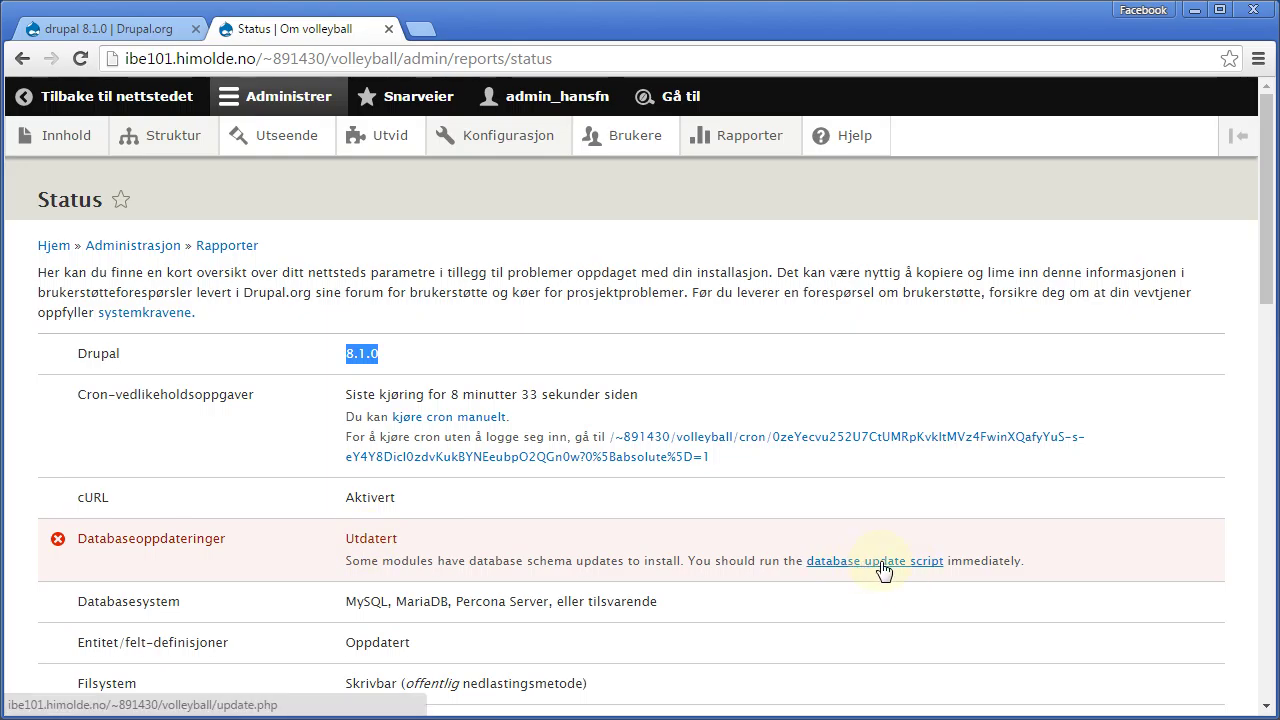
Run the site's database update script, review the list of pending updates and apply them
click(882, 564)
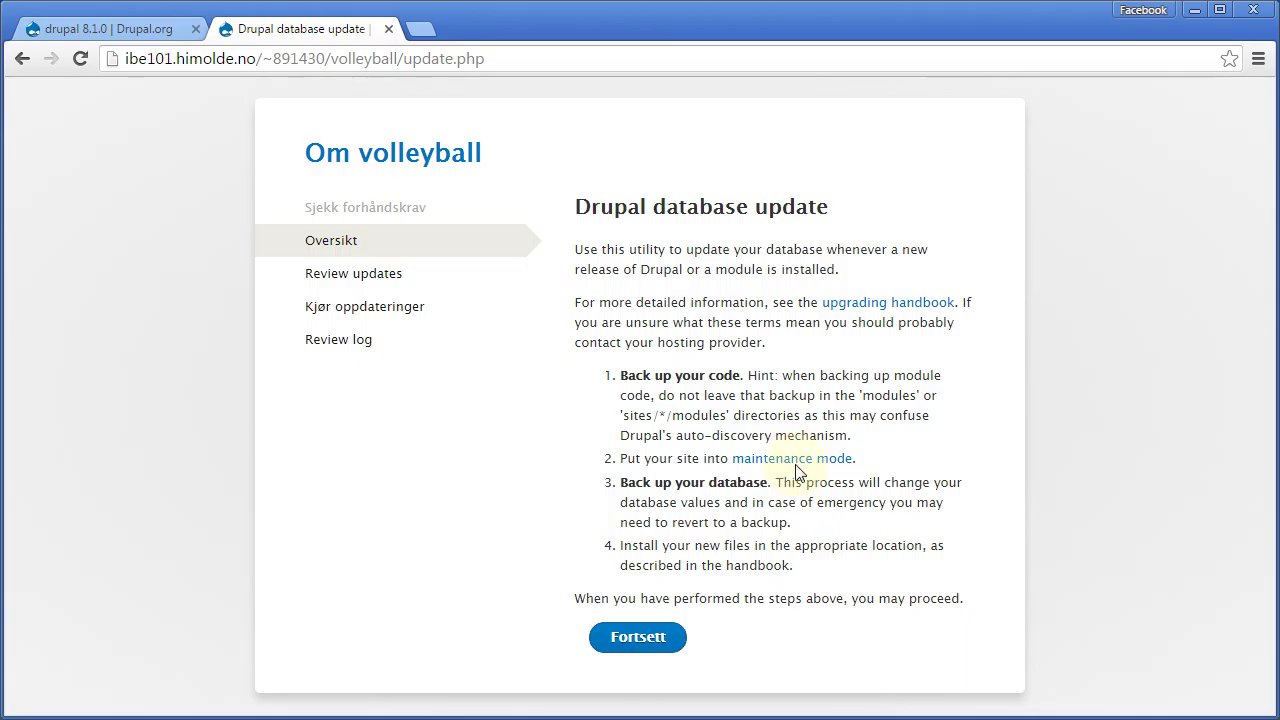
click(643, 637)
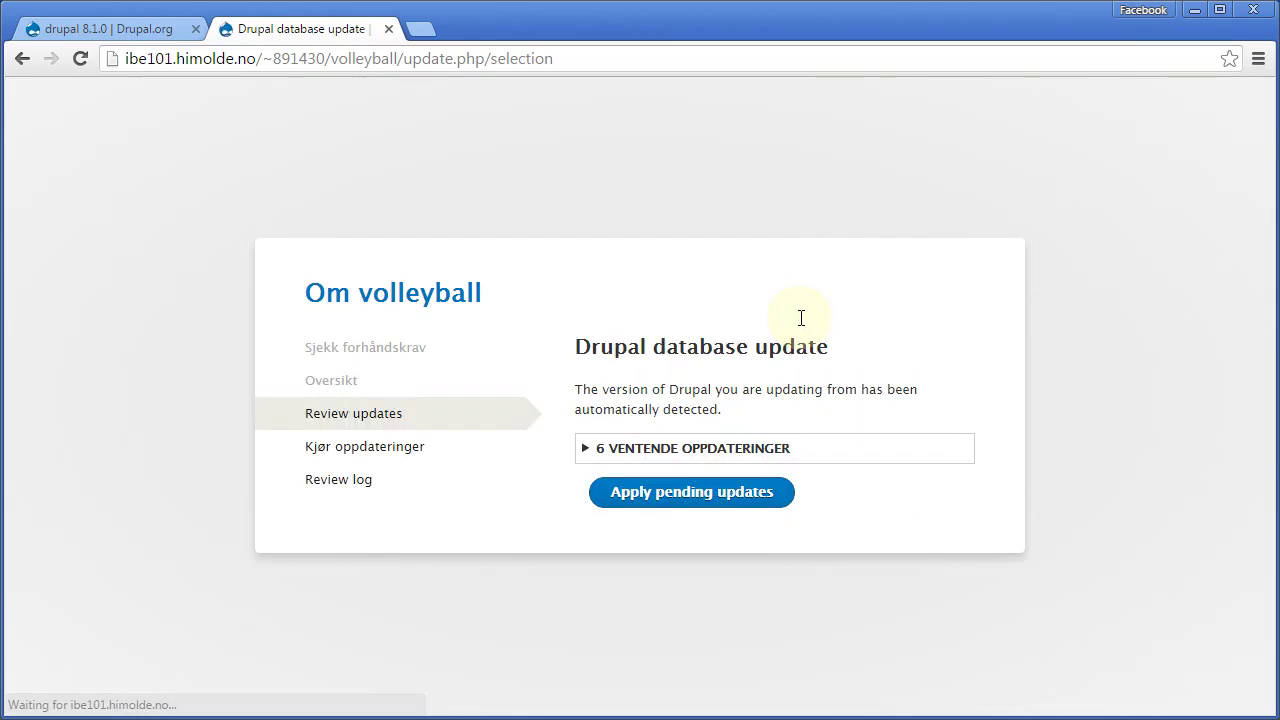
click(666, 449)
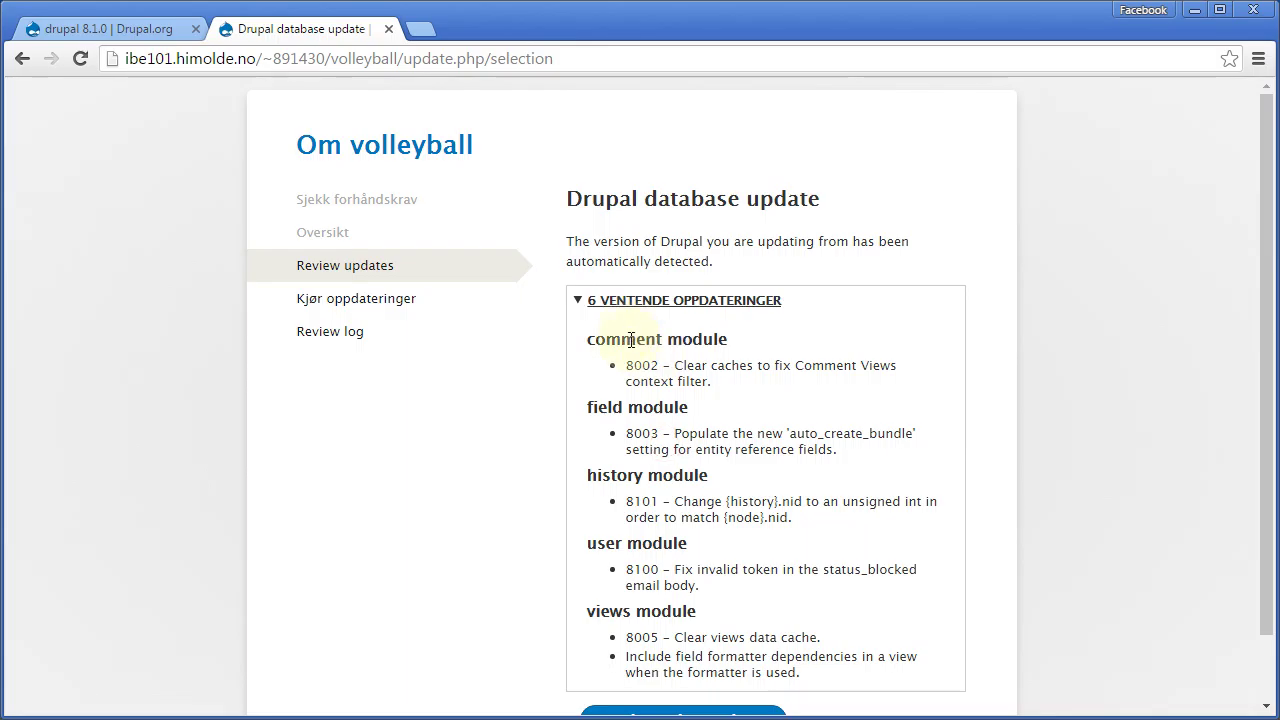
click(655, 300)
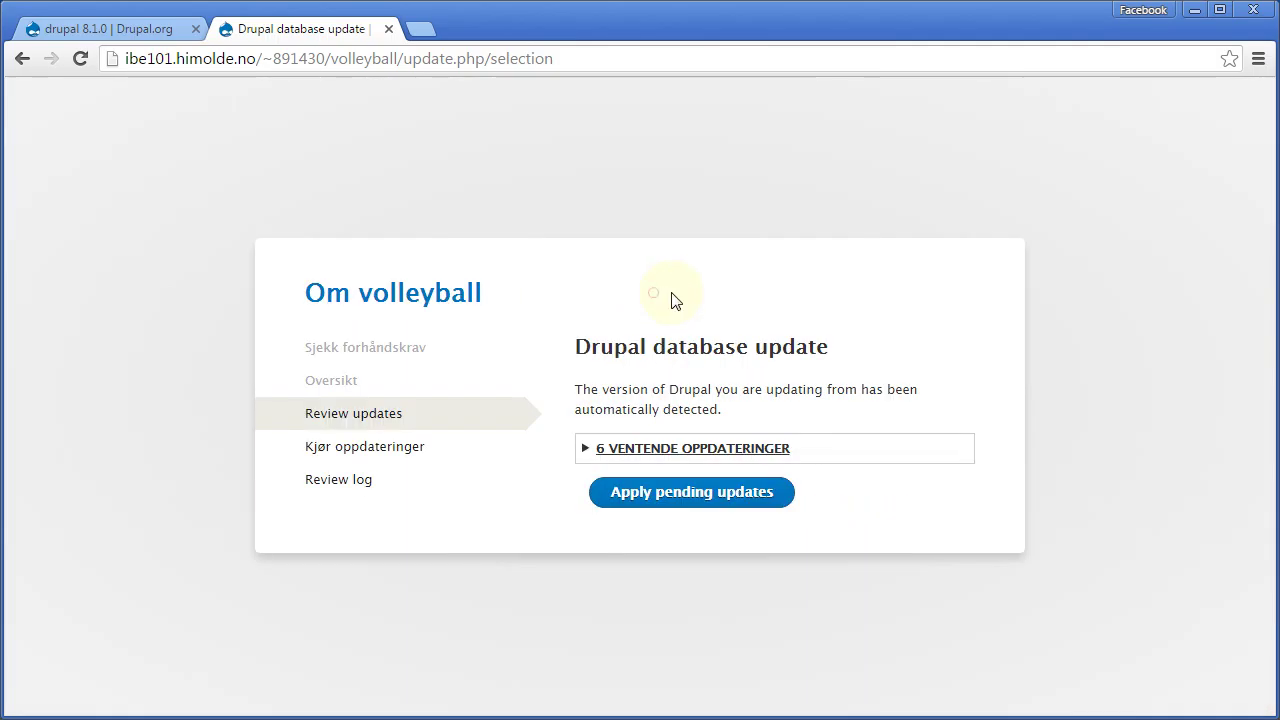
click(665, 501)
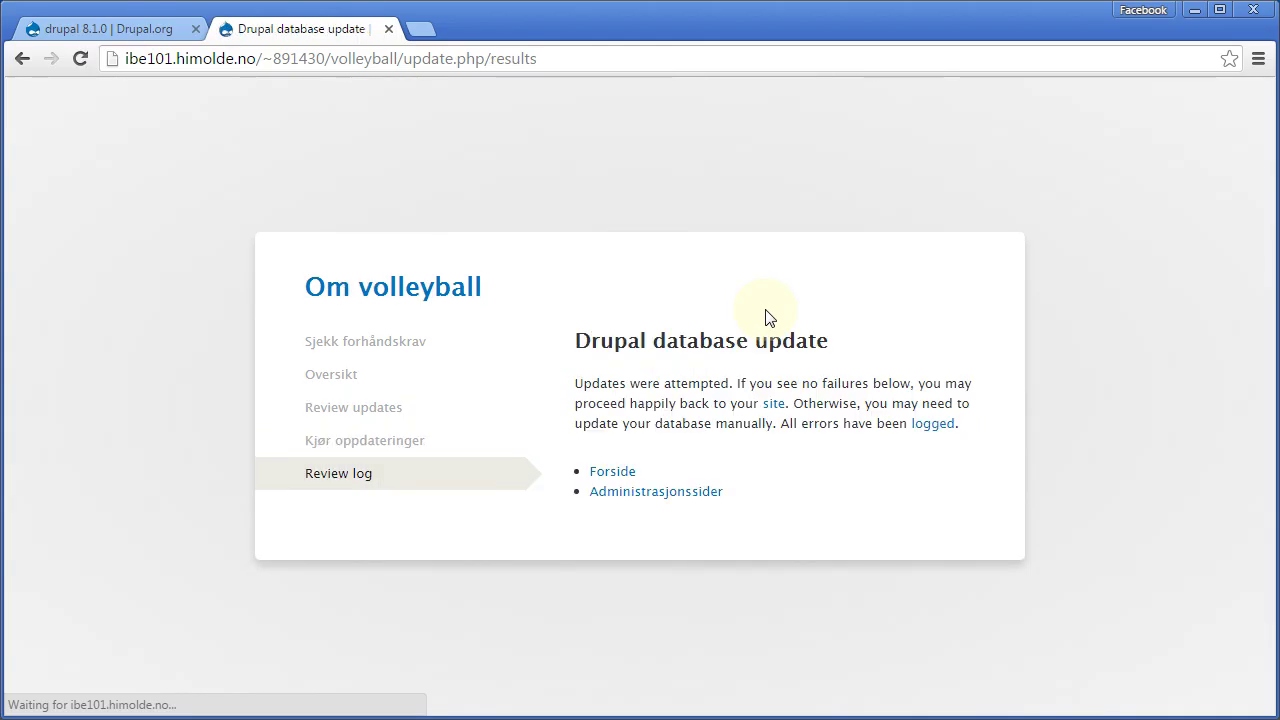
Go to the site's administration pages and open the Status report to check the database updates
click(637, 494)
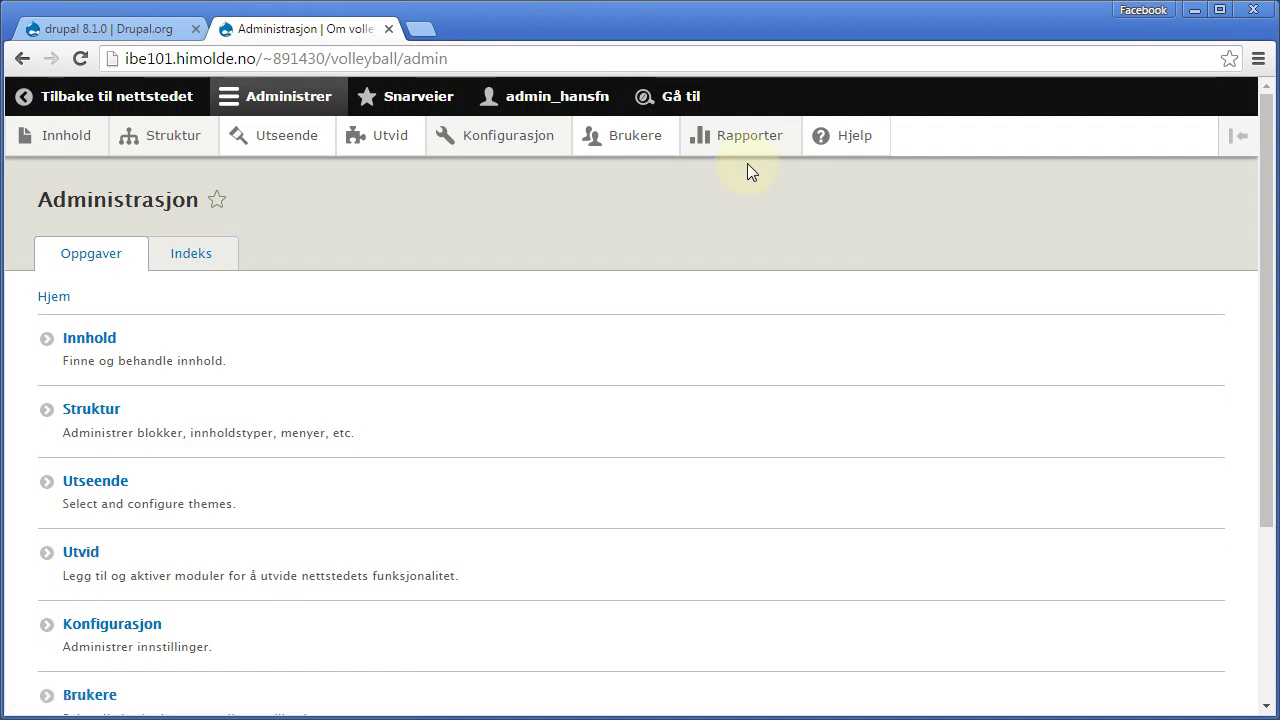
mouse_move(740, 136)
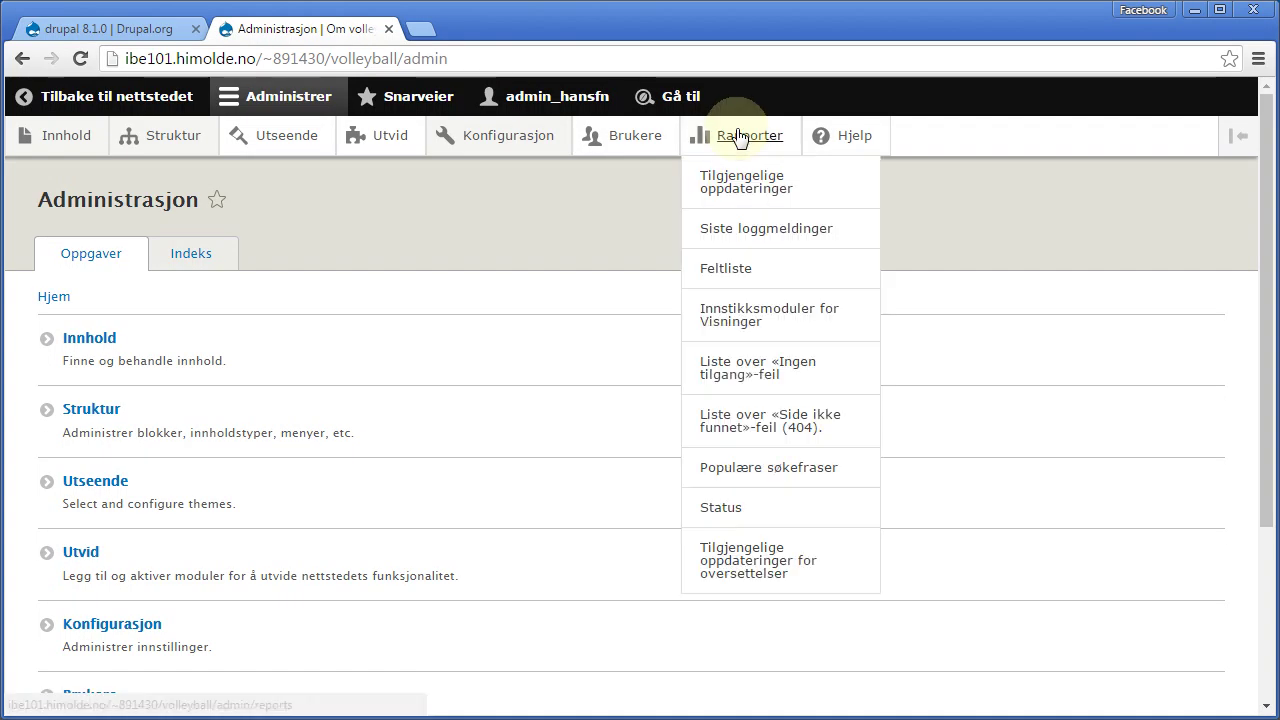
click(731, 508)
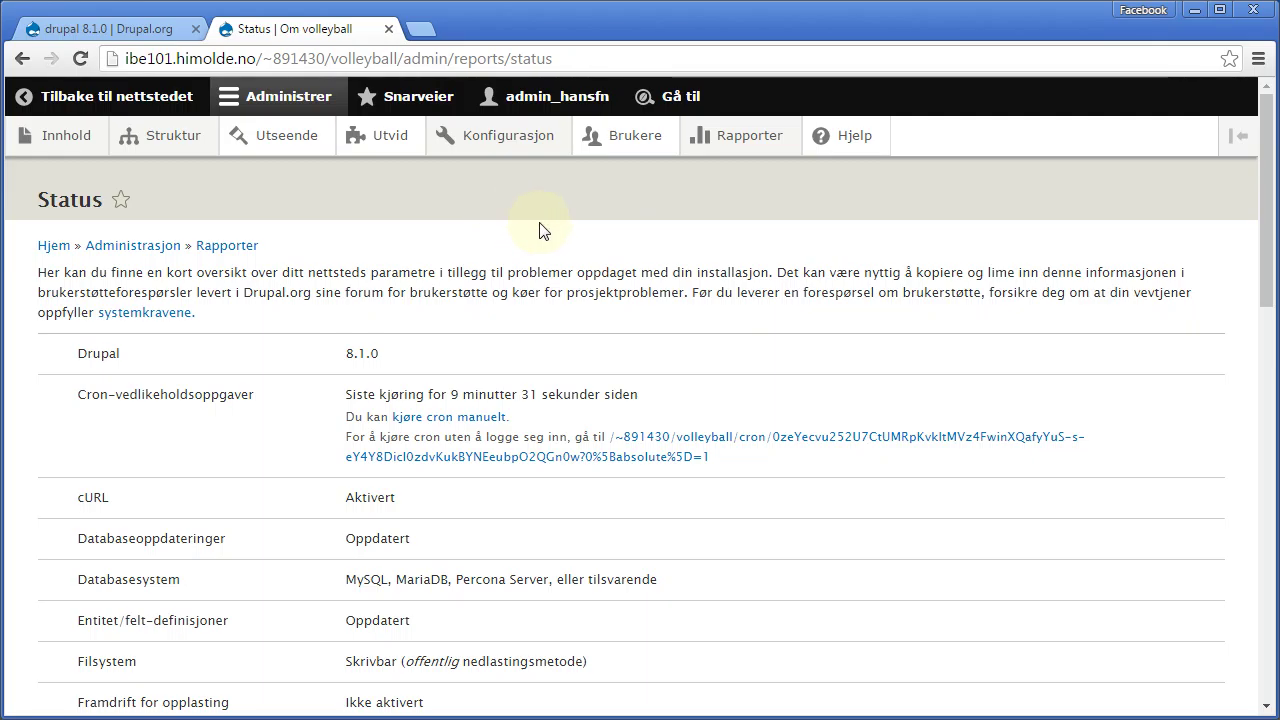
key(alt+Tab)
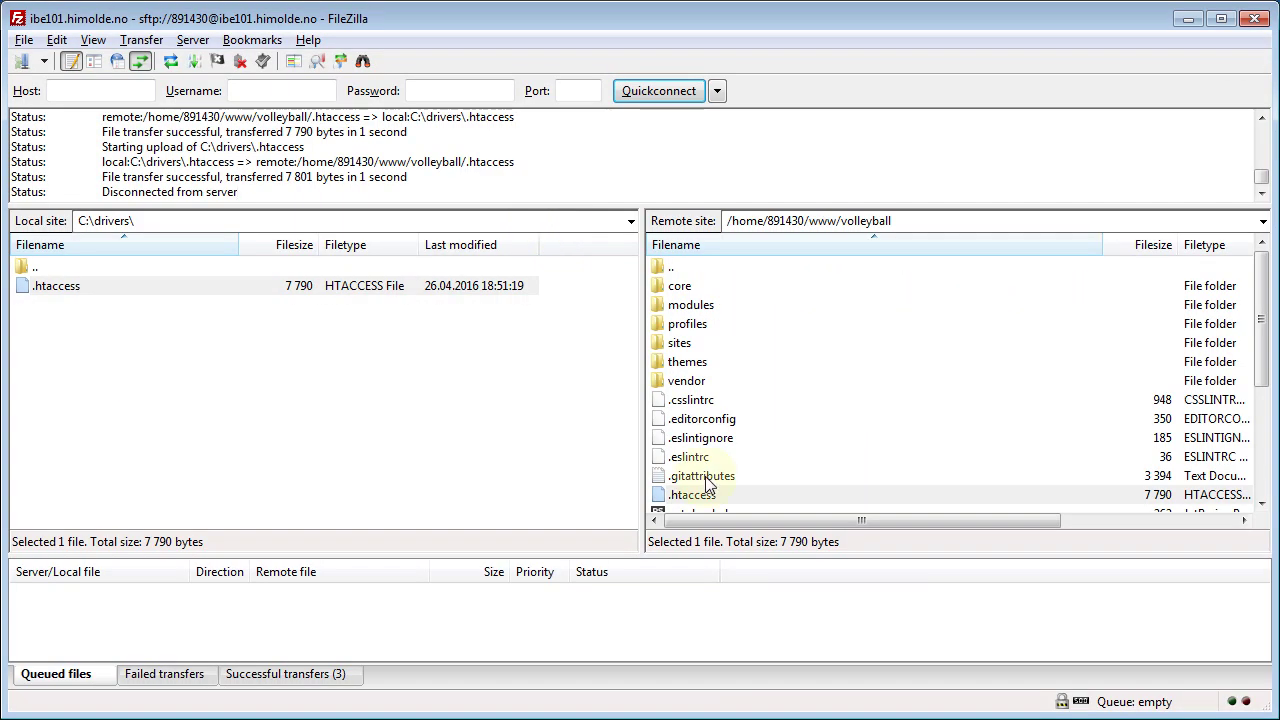
right_click(688, 502)
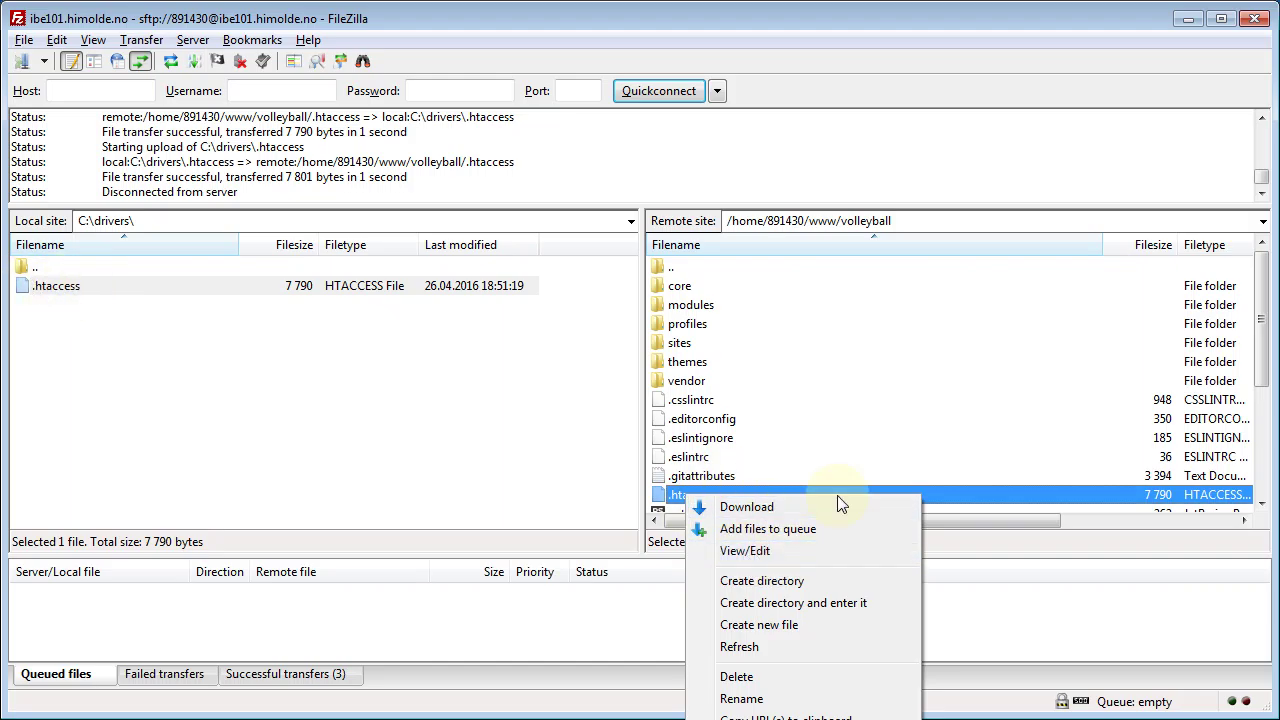
key(alt+Tab)
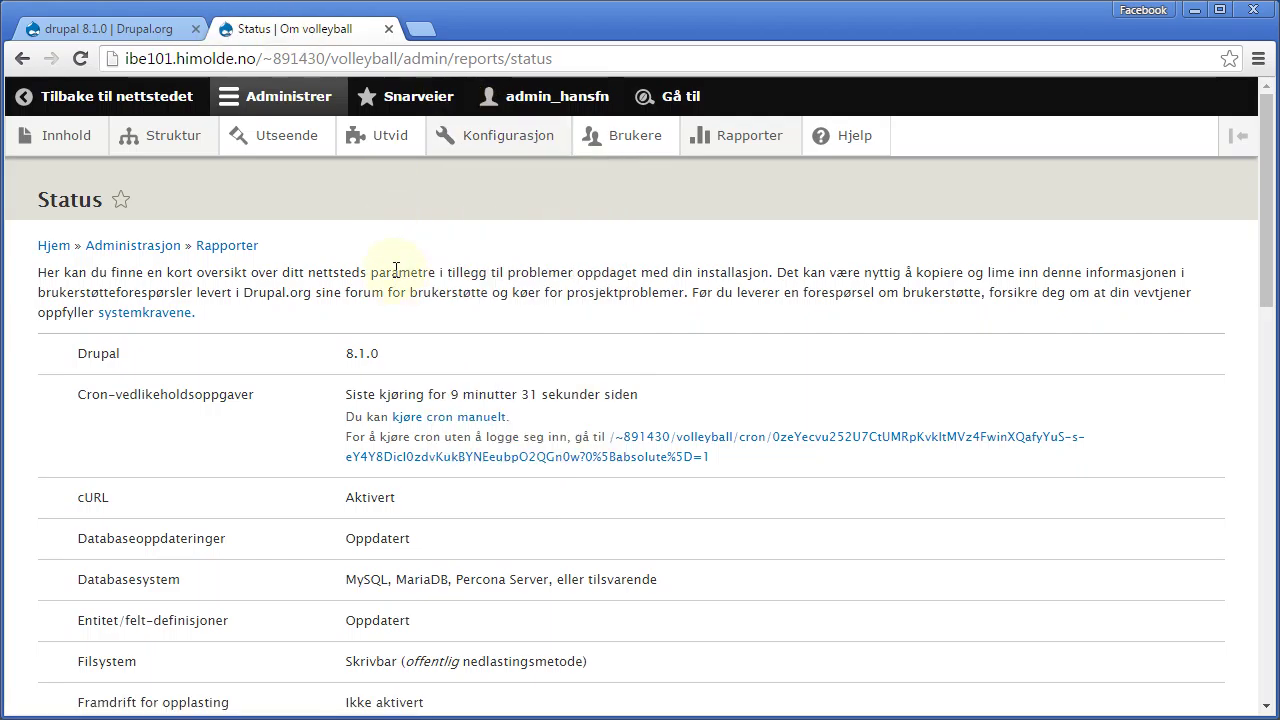
key(alt+Tab)
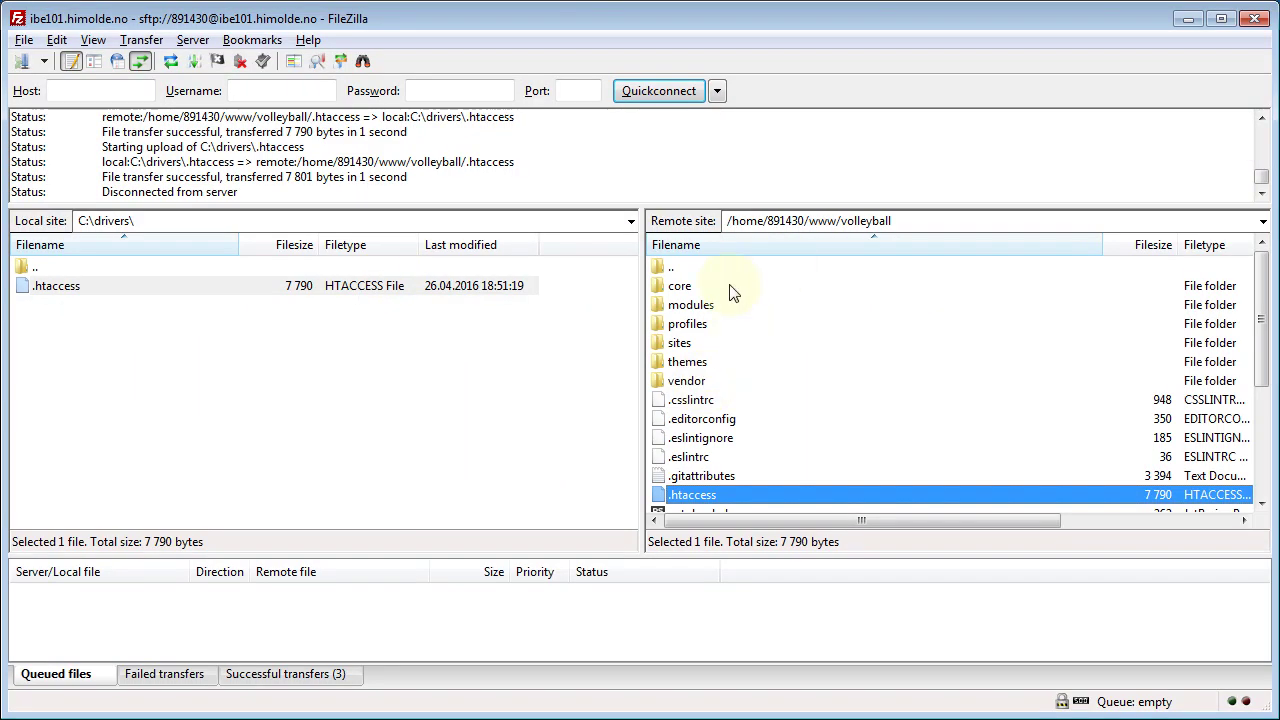
scroll(745, 470, down, 3)
scroll(748, 466, up, 3)
key(alt+Tab)
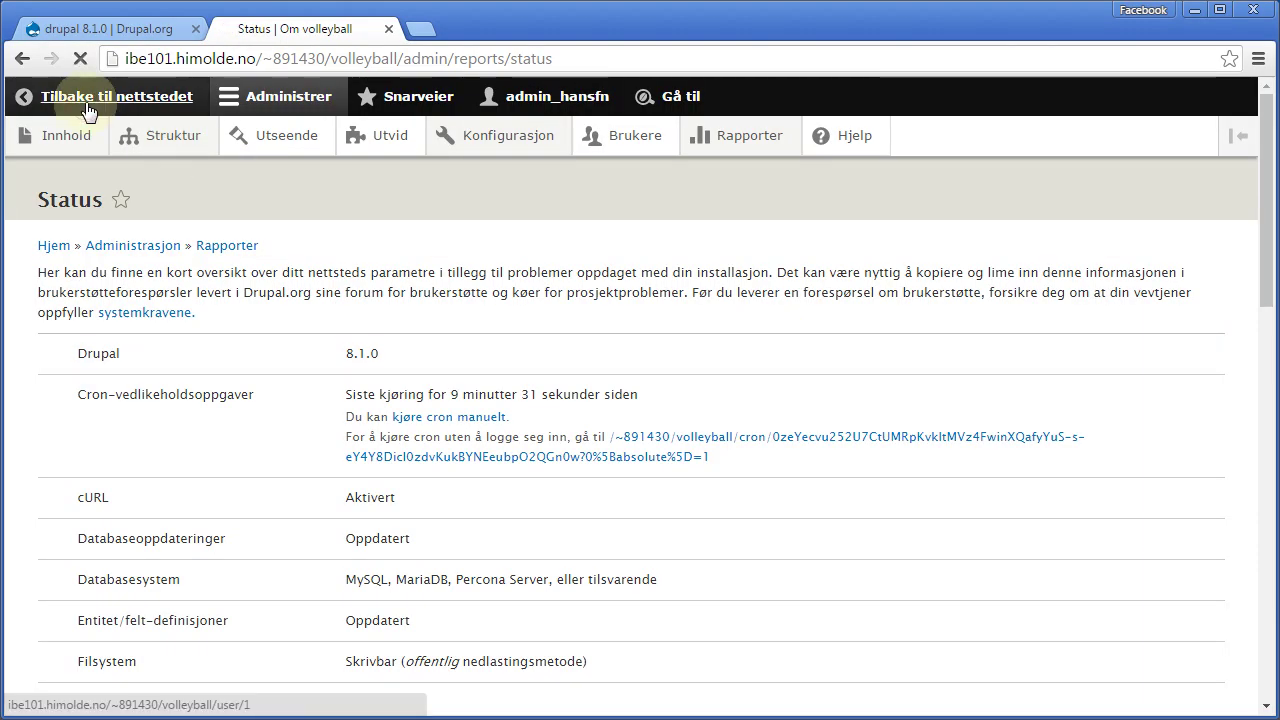